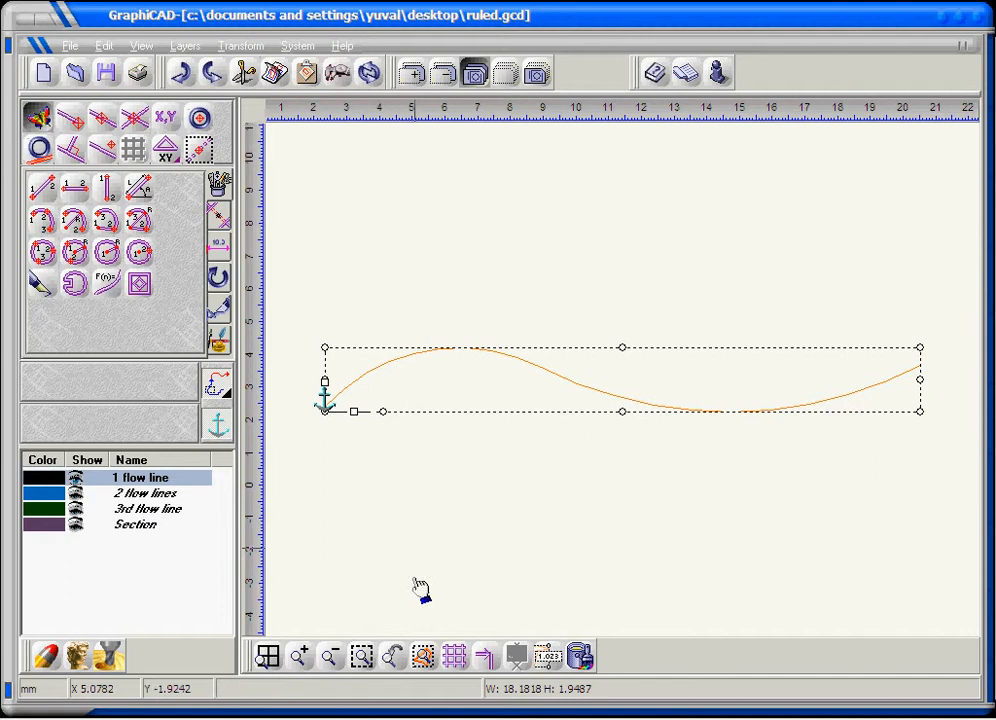
# Switch to Picture to Part, paste the 1 flow line curve into Component1 and start Emboss Ruled Surface
pyautogui.click(681, 719)
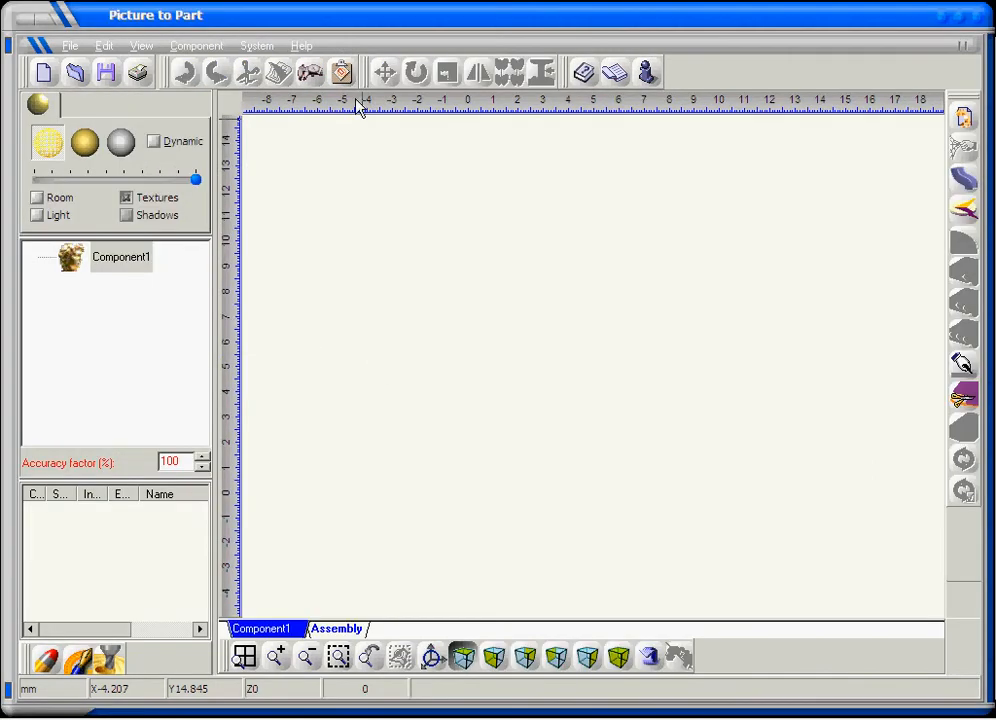
pyautogui.click(342, 74)
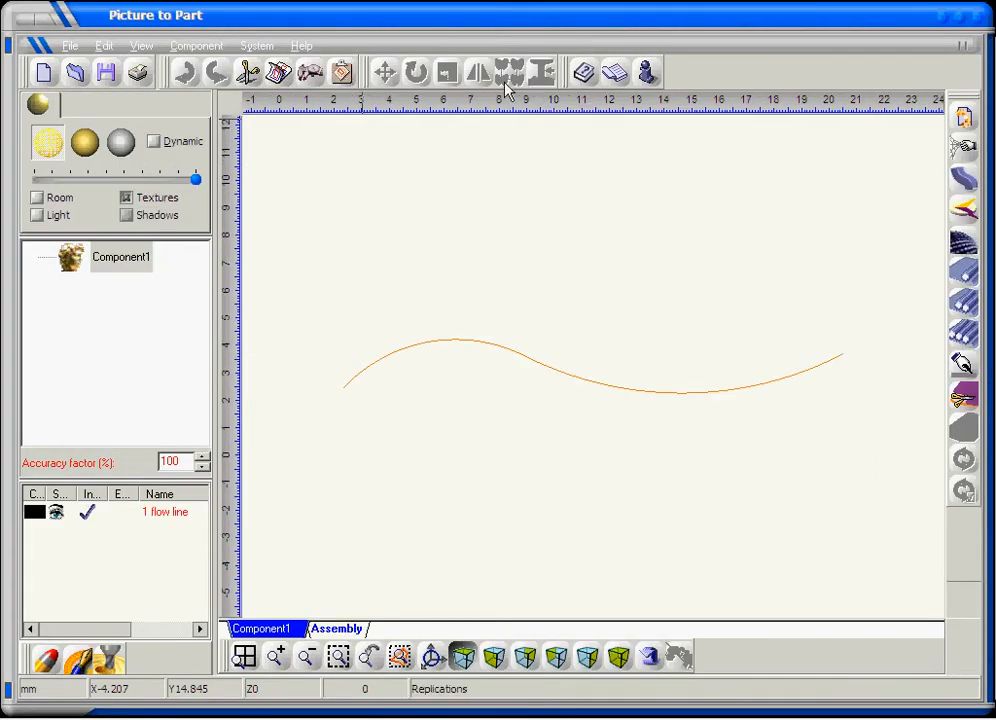
pyautogui.click(196, 46)
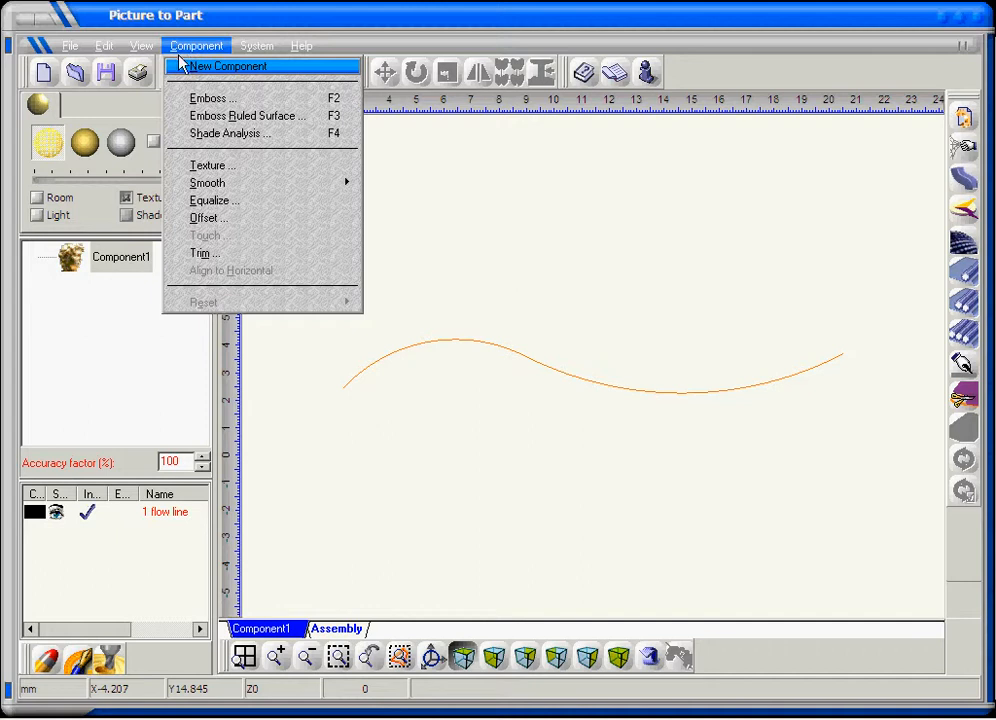
pyautogui.click(187, 117)
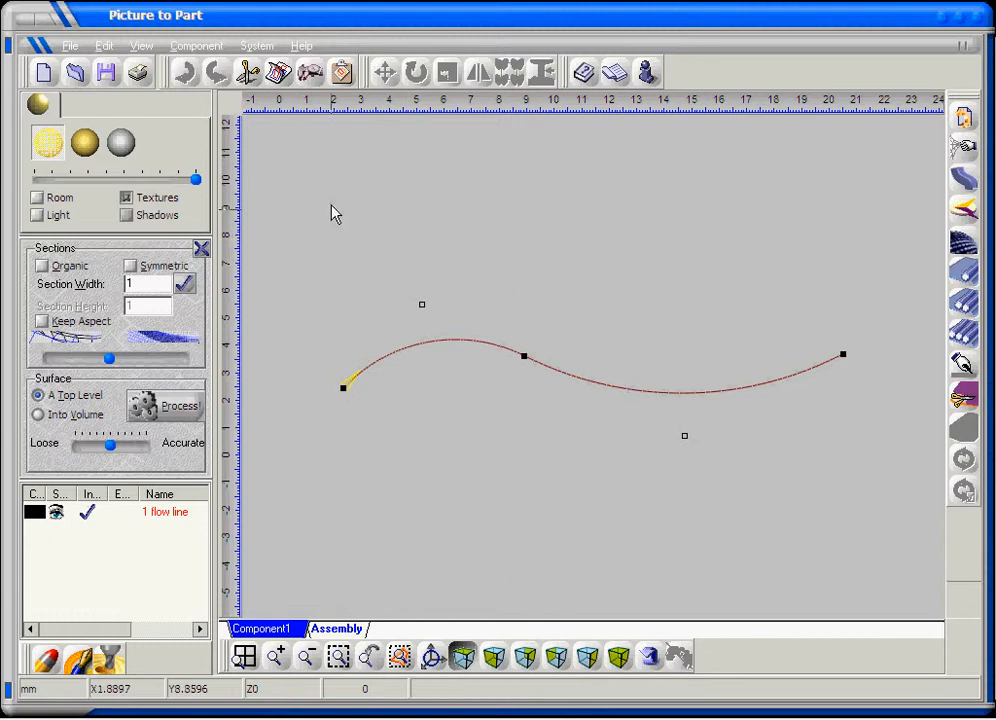
# Add a section at the start point of the flow line
pyautogui.rightClick(530, 229)
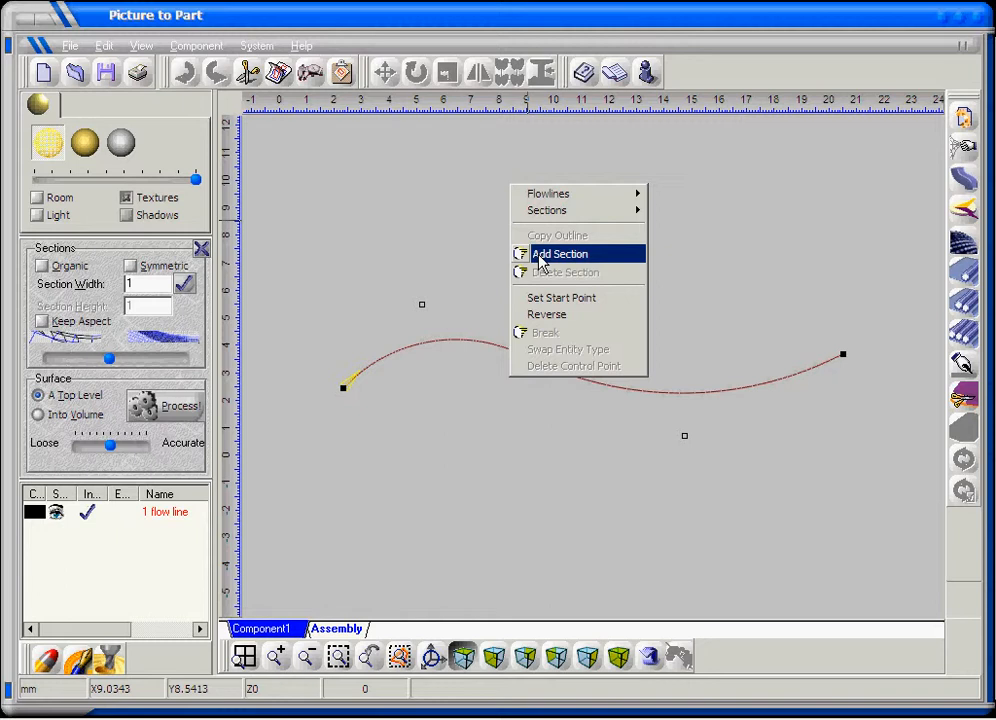
pyautogui.click(539, 257)
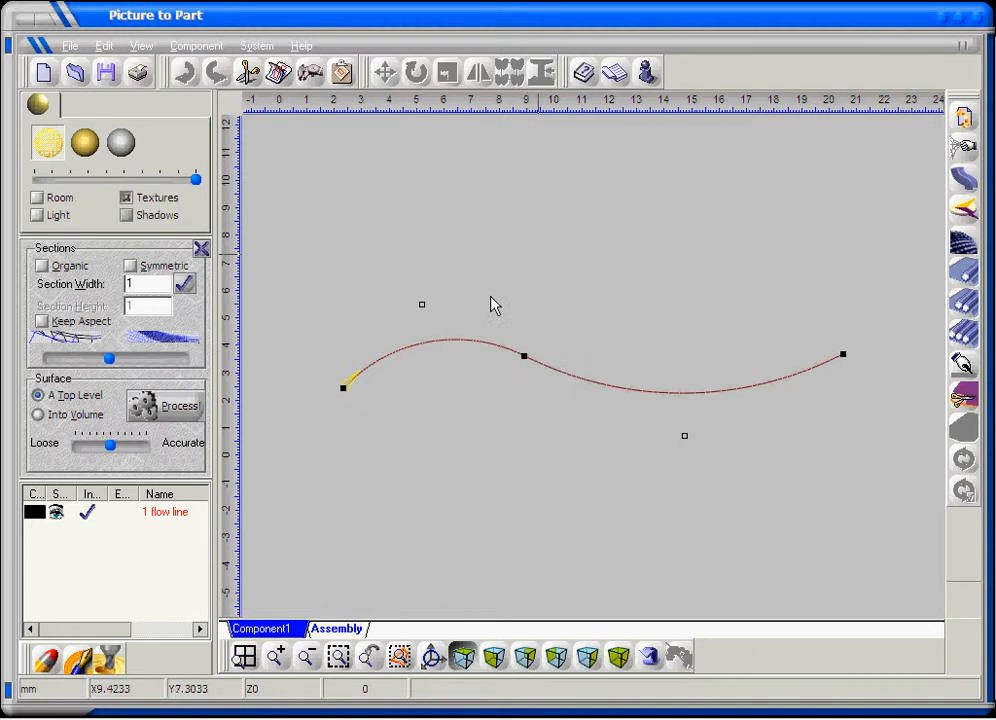
pyautogui.click(343, 388)
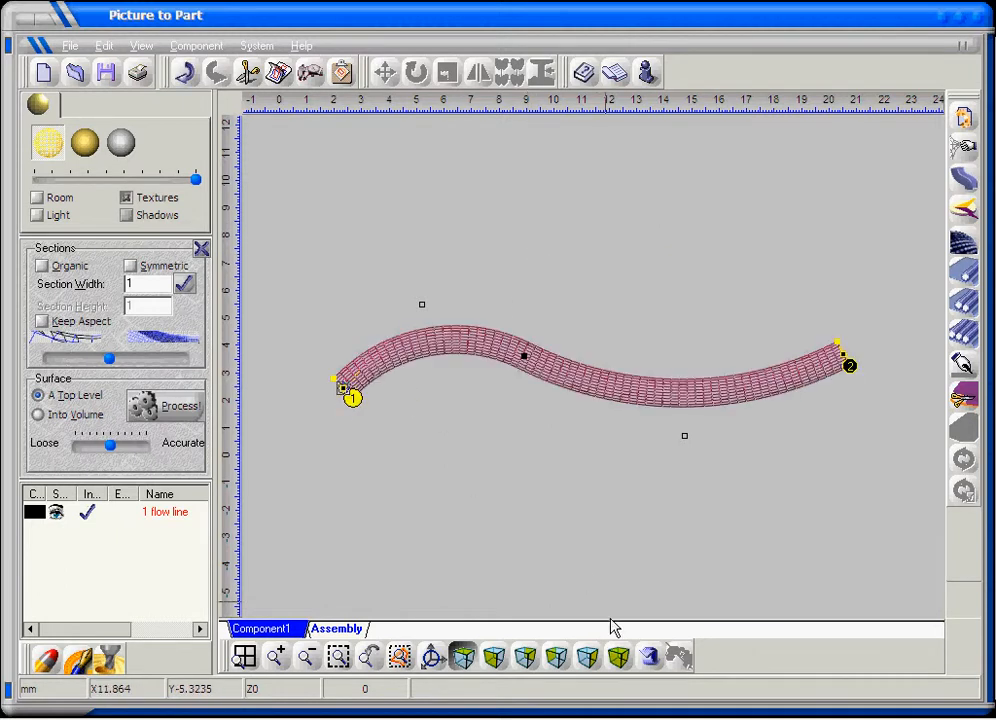
# Check the ruled surface in isometric view and shift the flow line's middle control point slightly towards its end point
pyautogui.click(620, 660)
pyautogui.scroll(5, 368, 311)
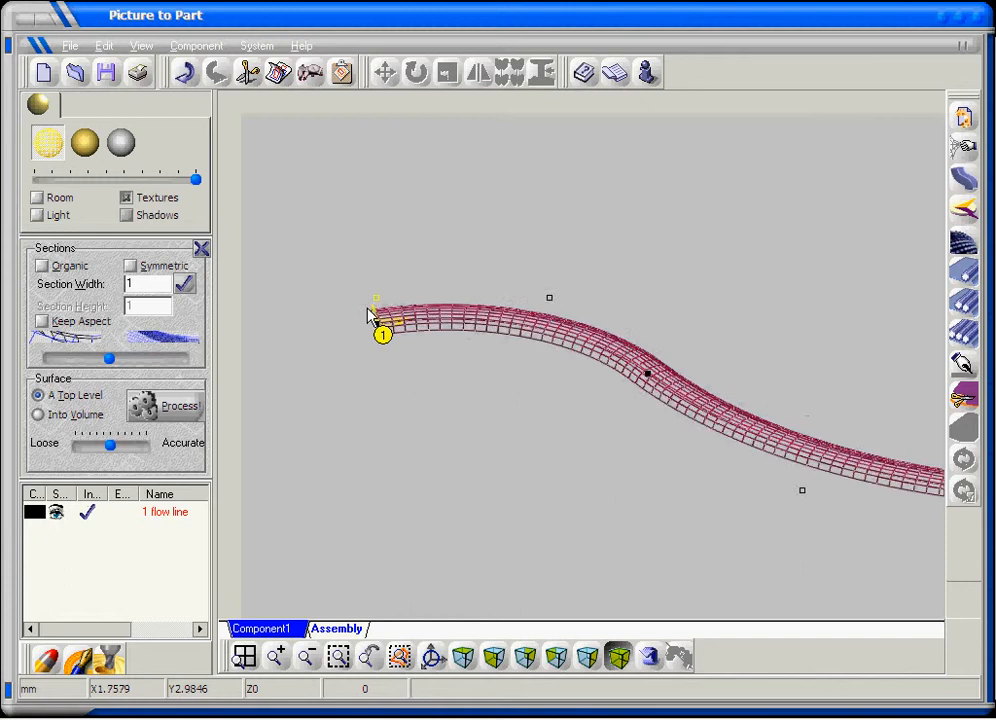
pyautogui.scroll(-3, 368, 309)
pyautogui.scroll(4, 683, 418)
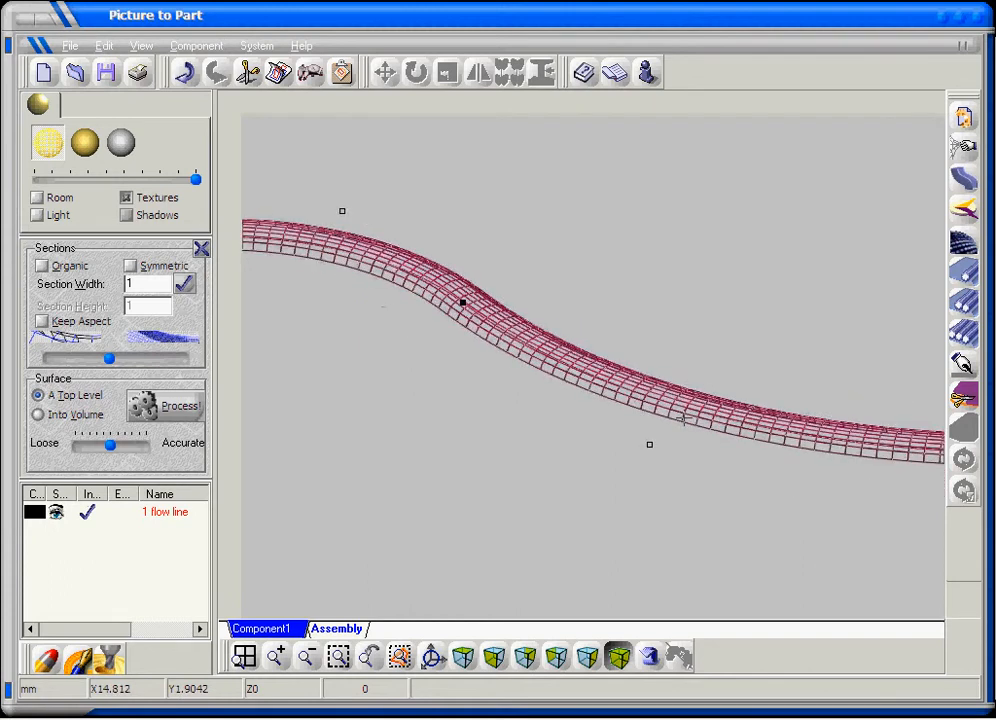
pyautogui.scroll(-5, 683, 418)
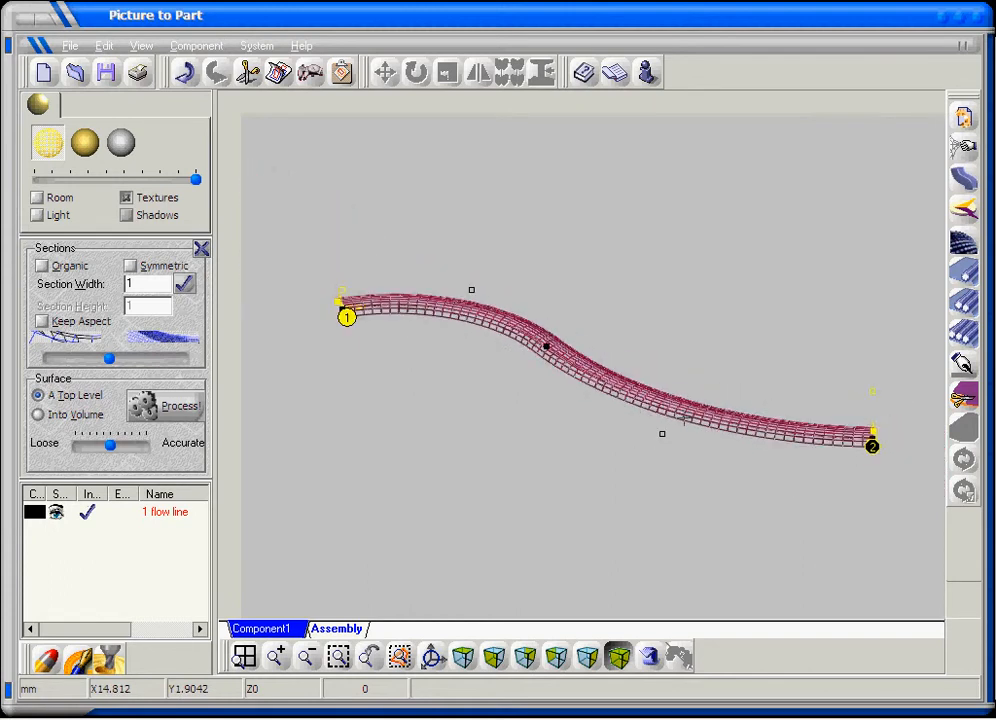
pyautogui.click(462, 656)
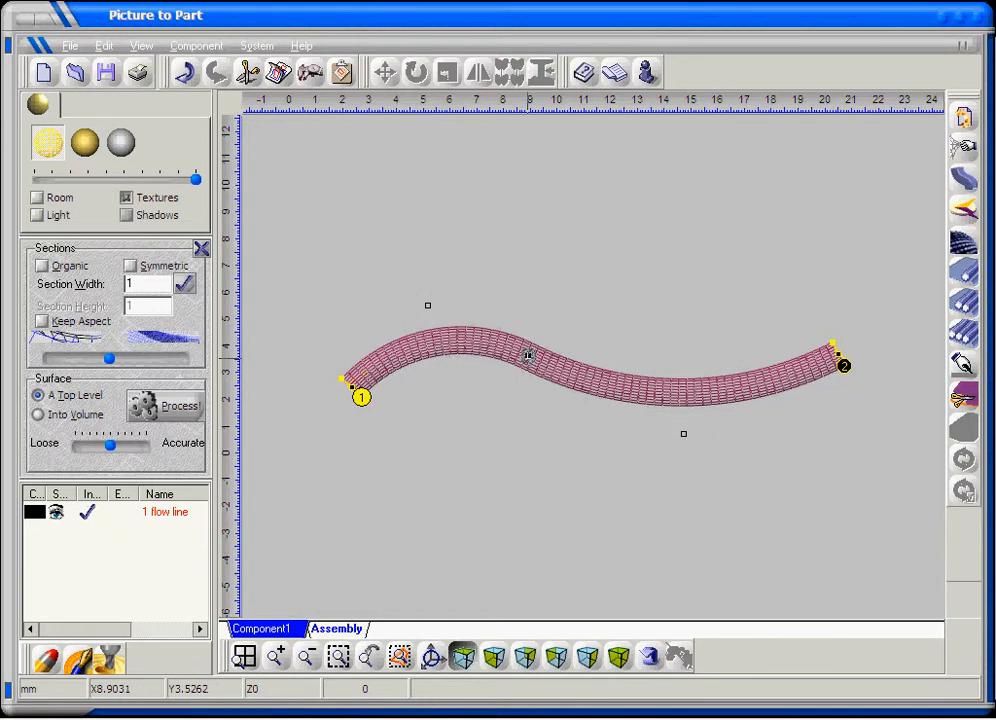
pyautogui.moveTo(528, 356)
pyautogui.mouseDown()
pyautogui.moveTo(533, 348)
pyautogui.moveTo(525, 358)
pyautogui.moveTo(535, 356)
pyautogui.mouseUp()
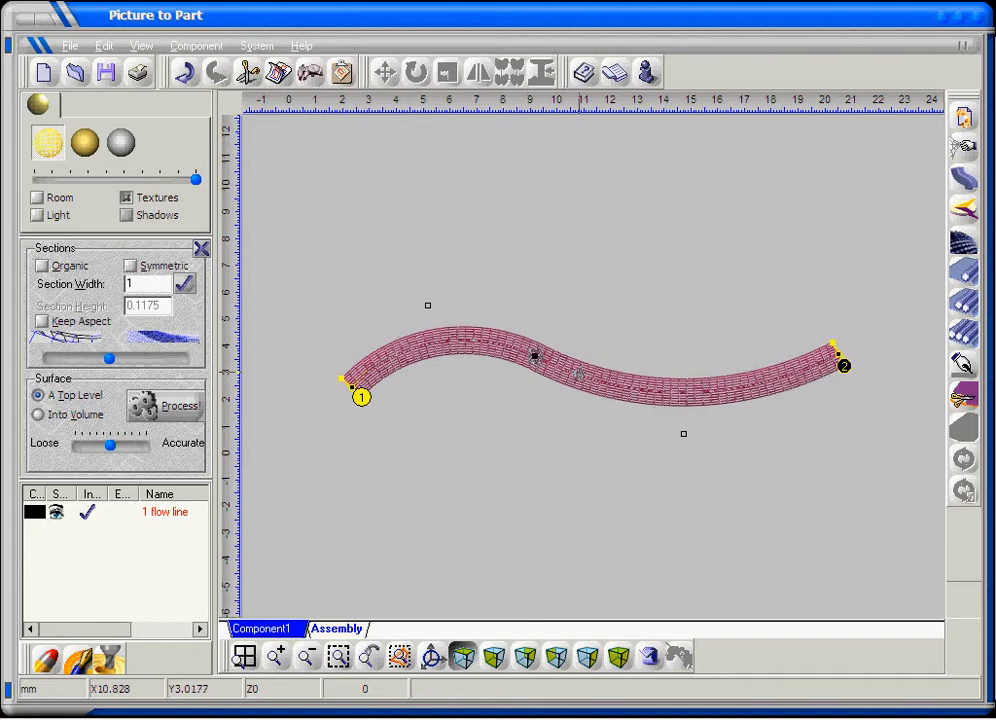
# Break the flow line at about X 11.2, Y 2.8 and move the new control point to about X 11.3, Y 2.9
pyautogui.scroll(10, 581, 375)
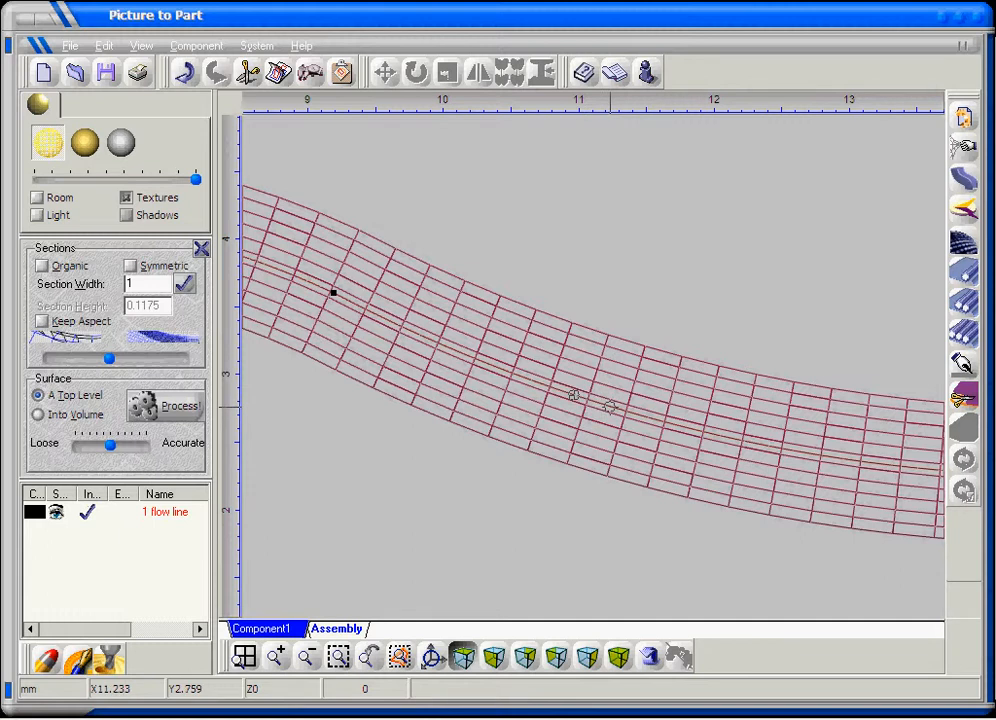
pyautogui.rightClick(610, 406)
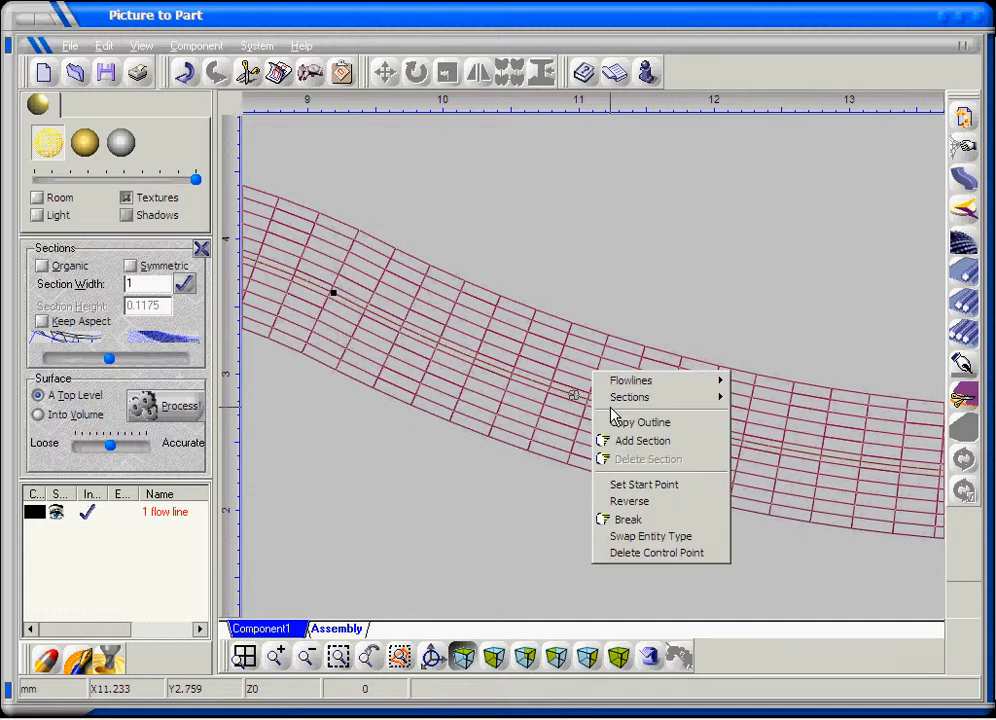
pyautogui.click(620, 518)
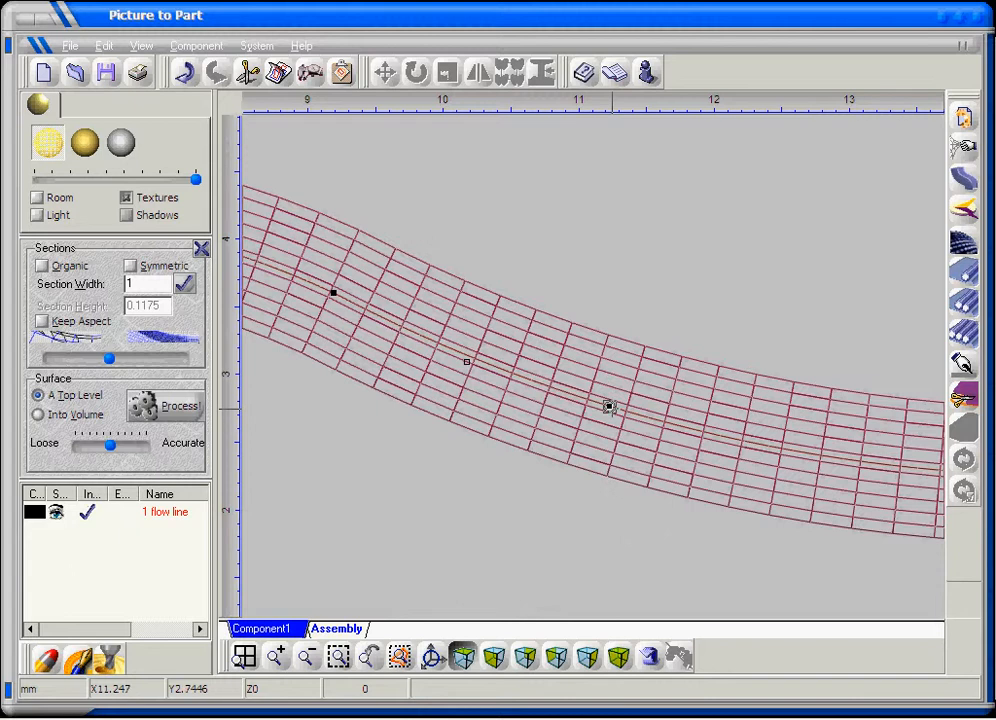
pyautogui.moveTo(610, 406); pyautogui.dragTo(614, 388)
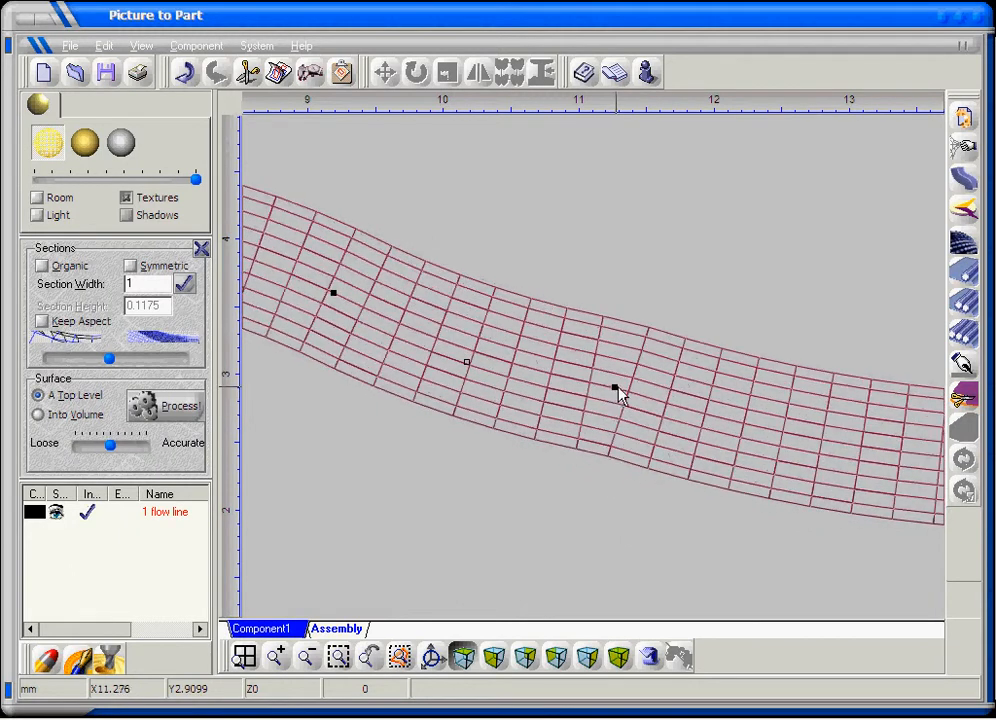
pyautogui.scroll(-6, 619, 393)
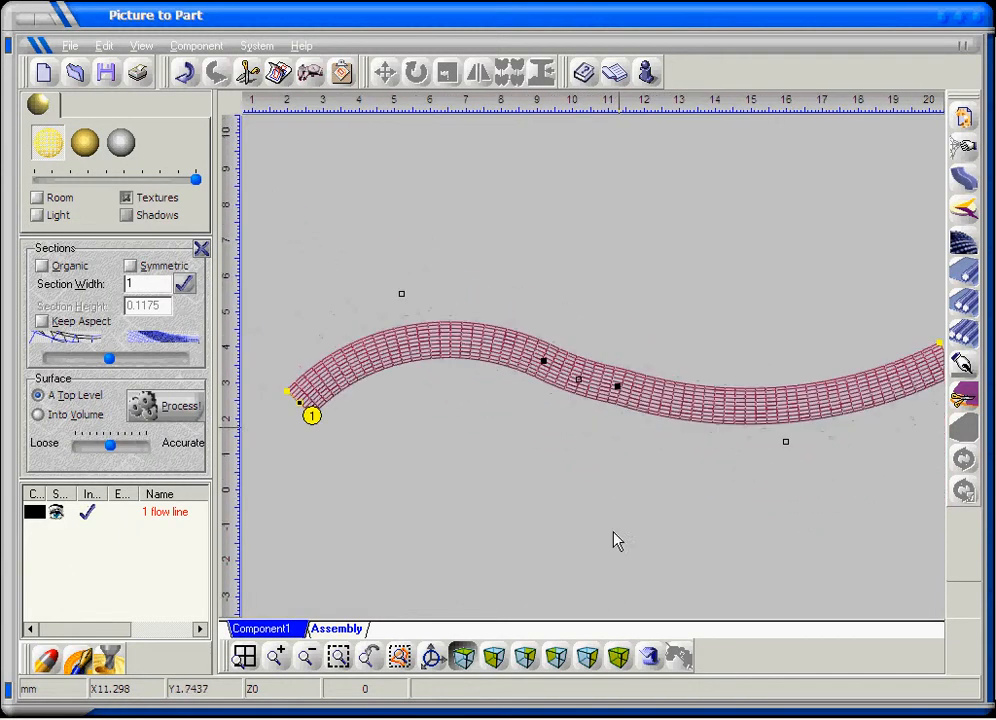
pyautogui.click(619, 657)
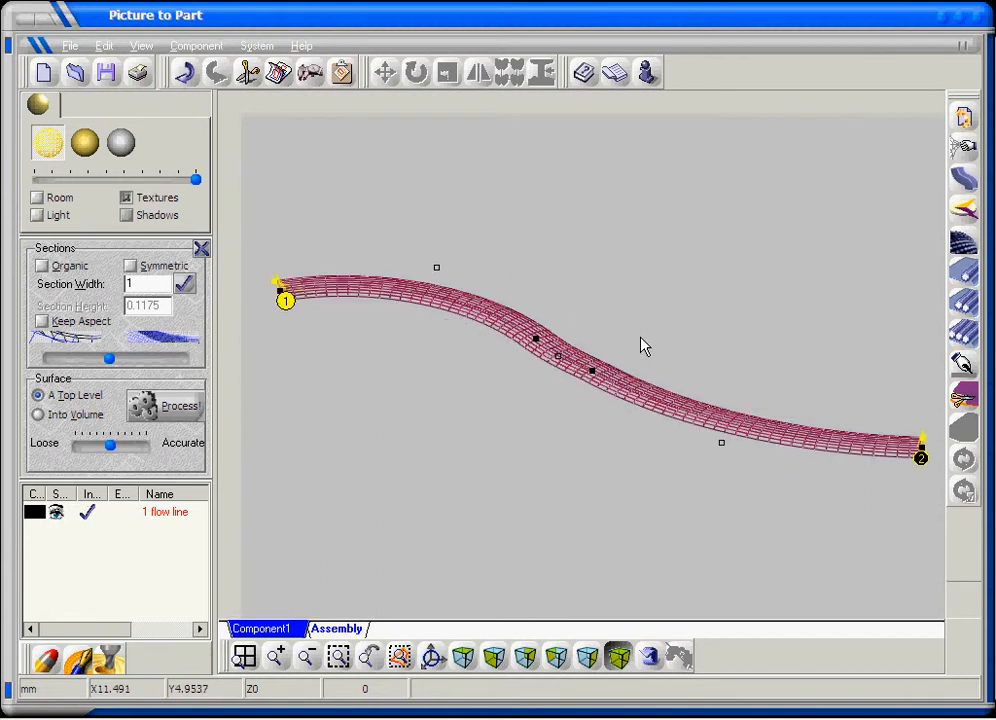
# Switch to GraphiCAD, hide the 1 flow line layer and show the 2 flow lines layer
pyautogui.click(188, 717)
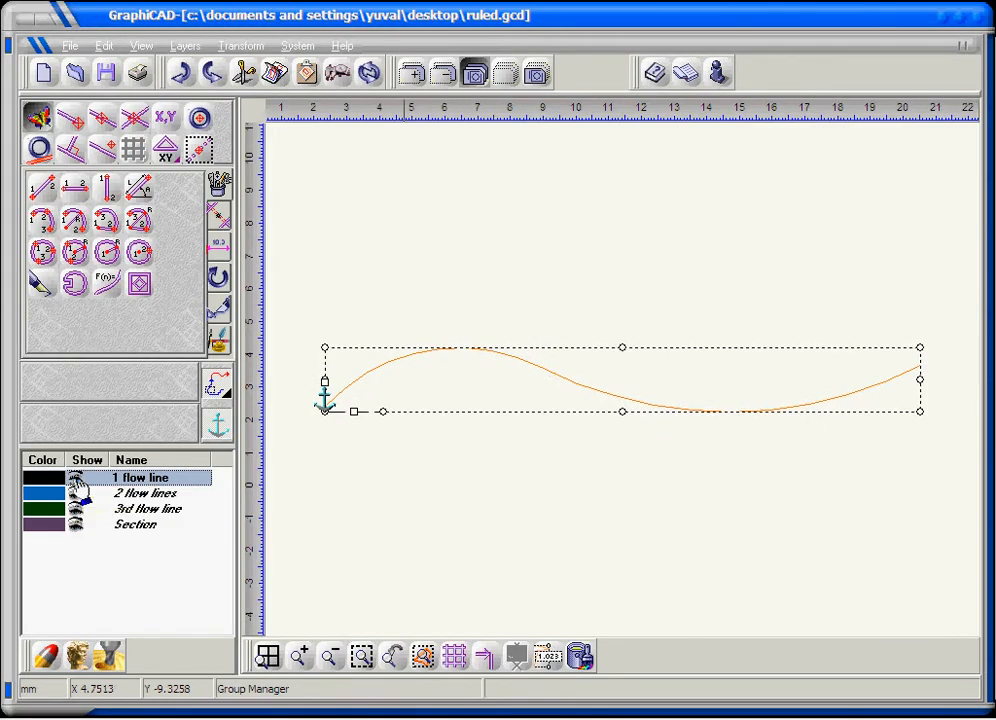
pyautogui.click(76, 479)
pyautogui.click(77, 494)
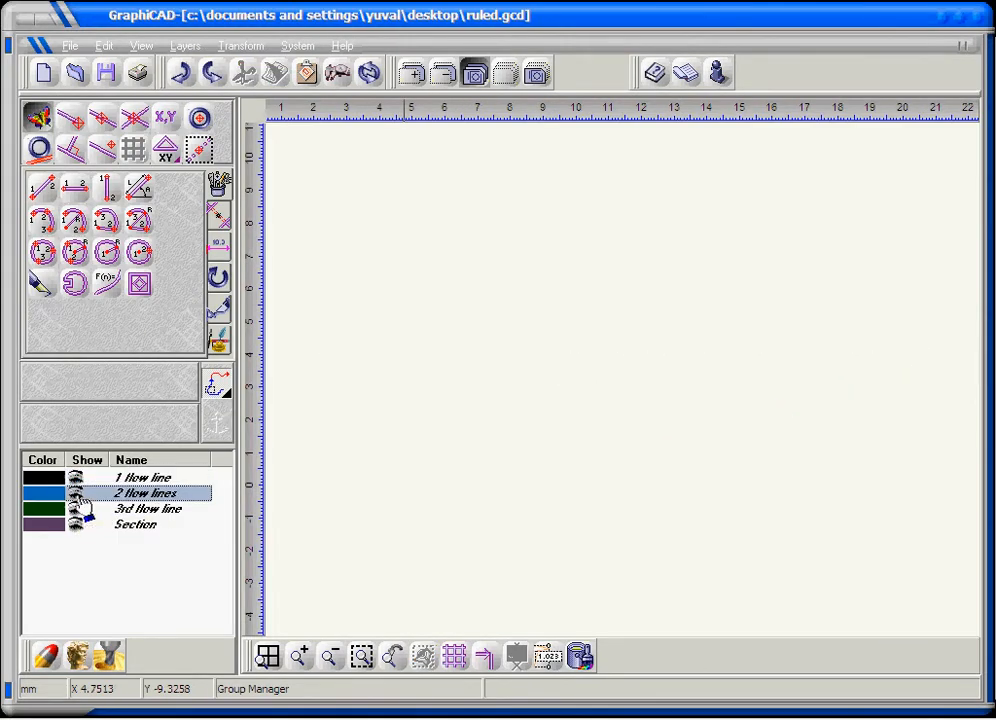
pyautogui.moveTo(487, 455); pyautogui.dragTo(510, 414)
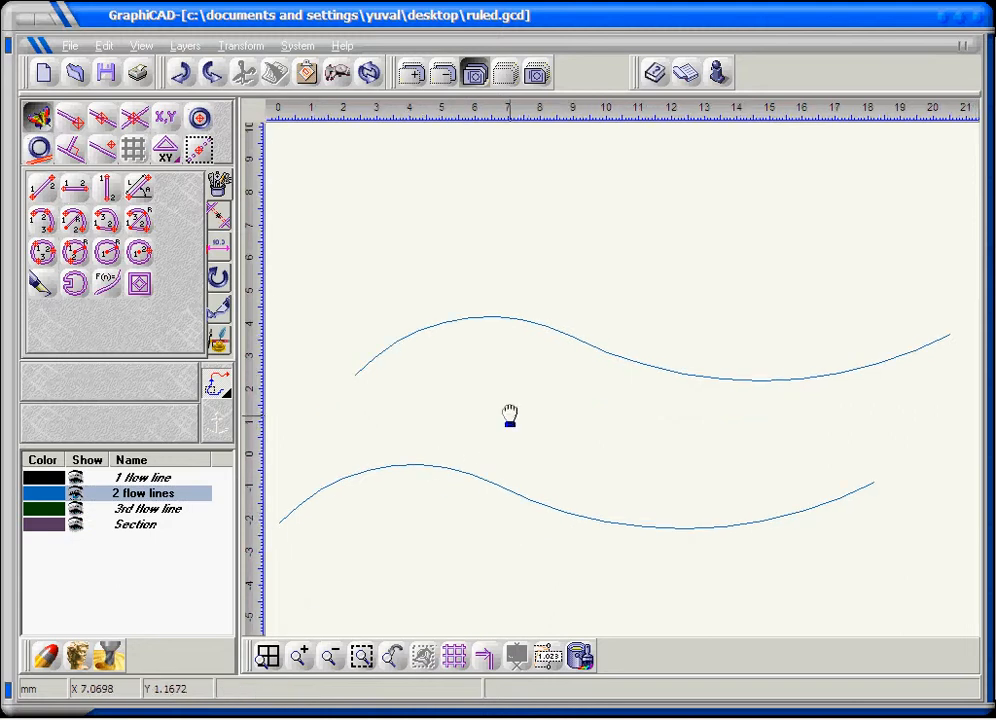
# Check the directions of the two curves and copy both into the component in Picture to Part
pyautogui.click(485, 658)
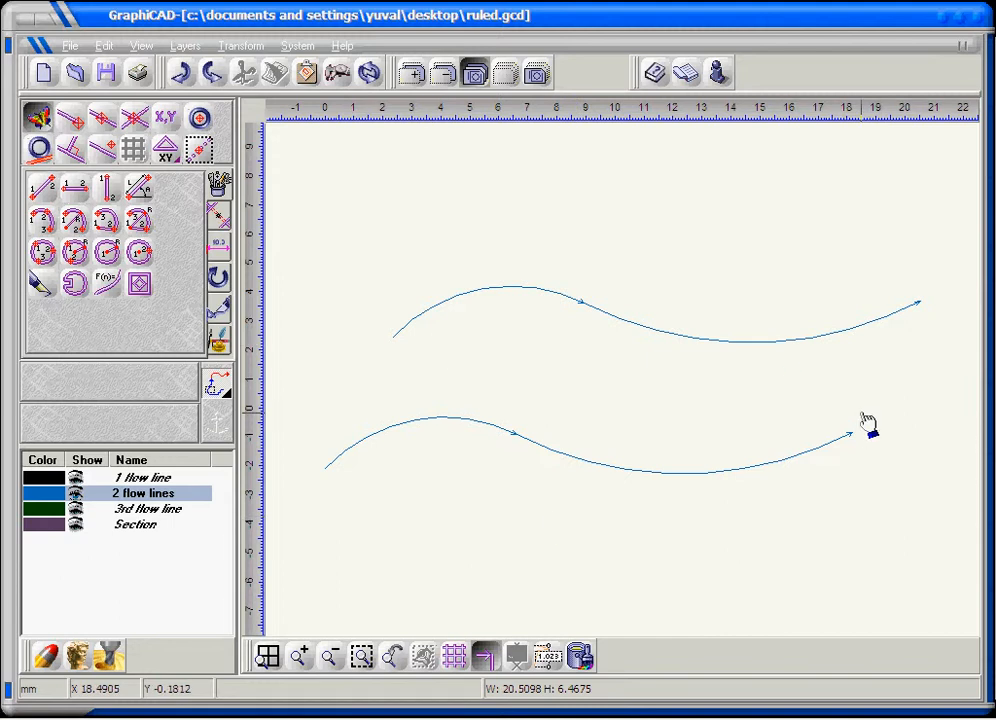
pyautogui.click(485, 658)
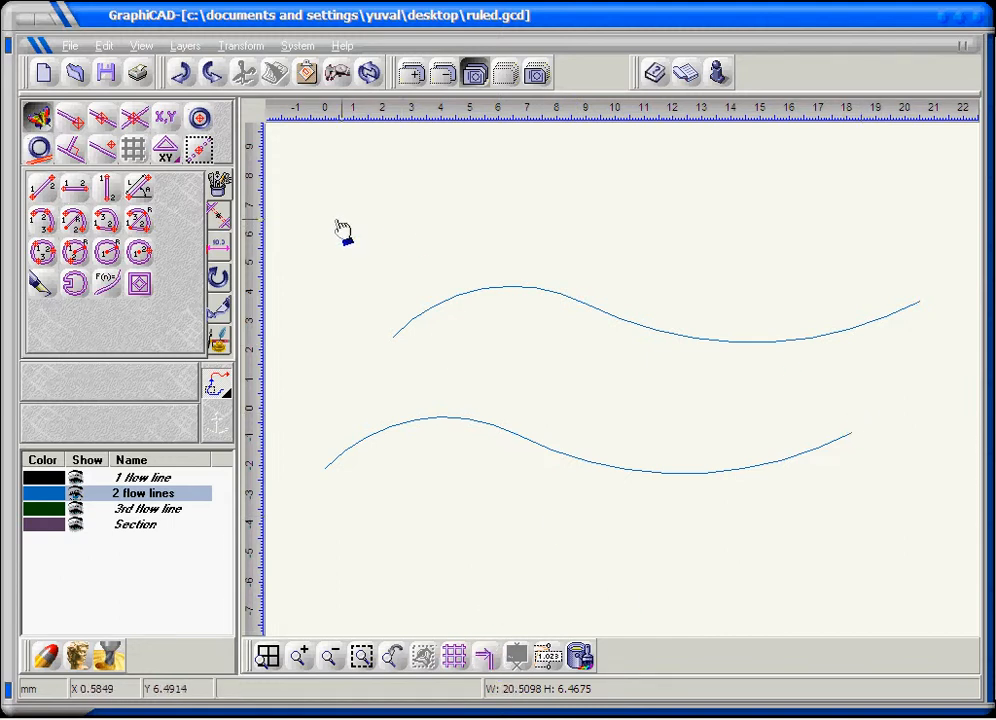
pyautogui.moveTo(313, 221); pyautogui.dragTo(956, 524)
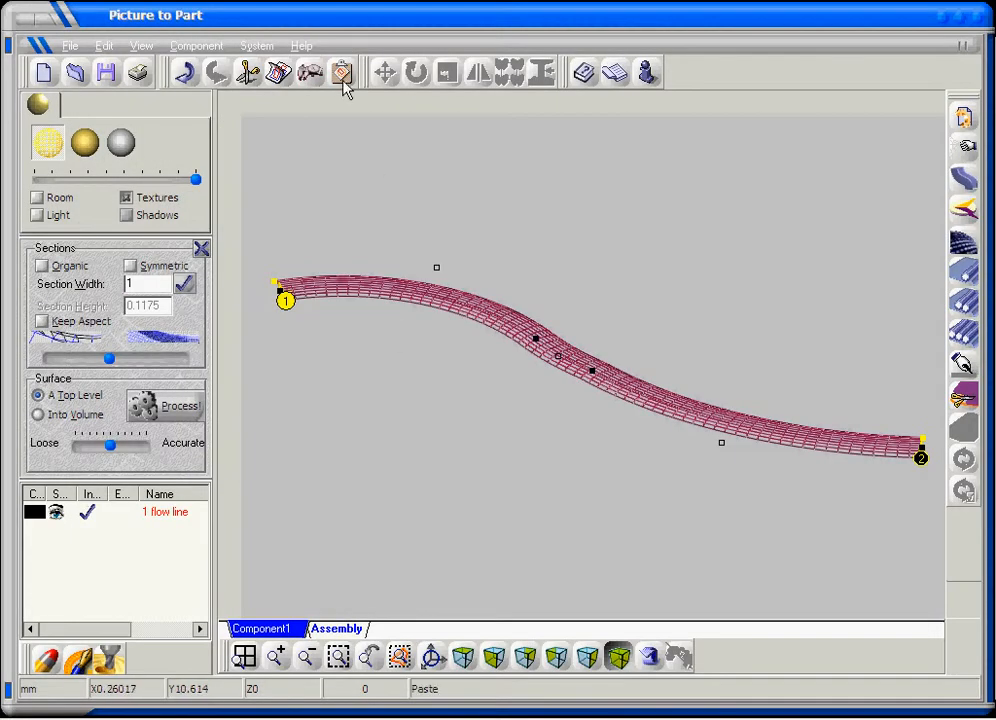
pyautogui.click(343, 78)
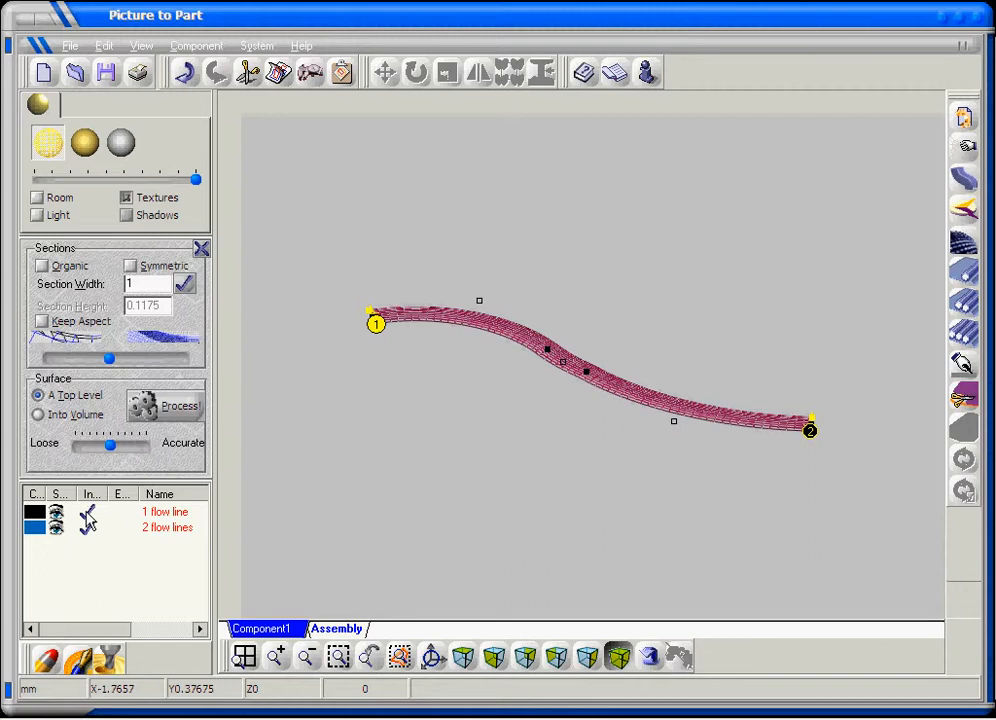
# Exclude the 1 flow line layer and define the two pasted curves as the surface's flow lines
pyautogui.click(89, 513)
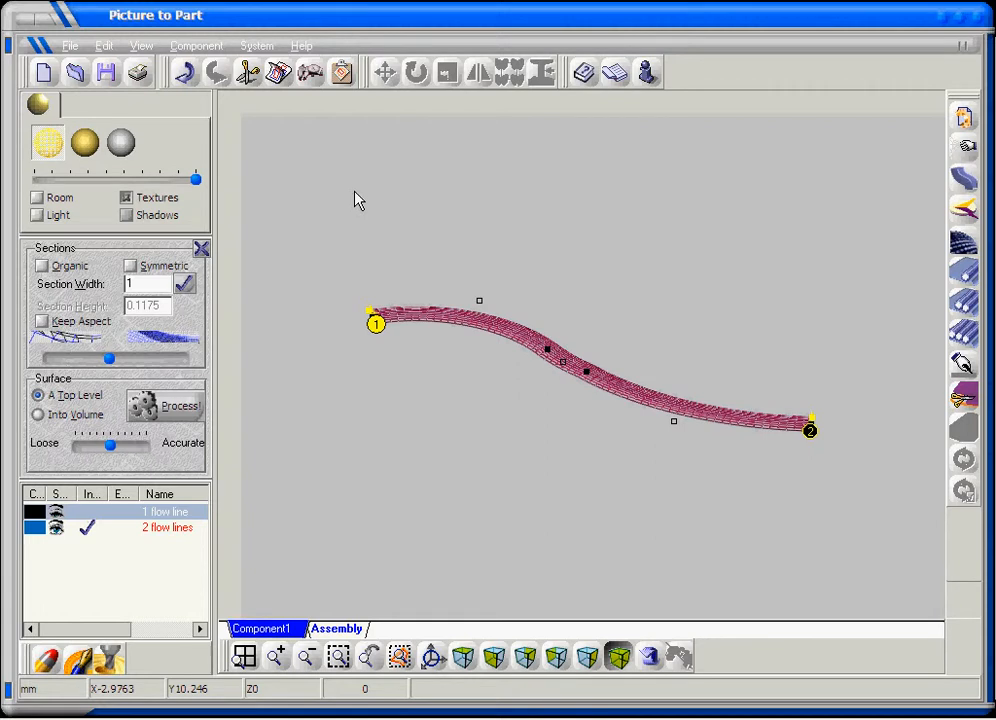
pyautogui.rightClick(337, 158)
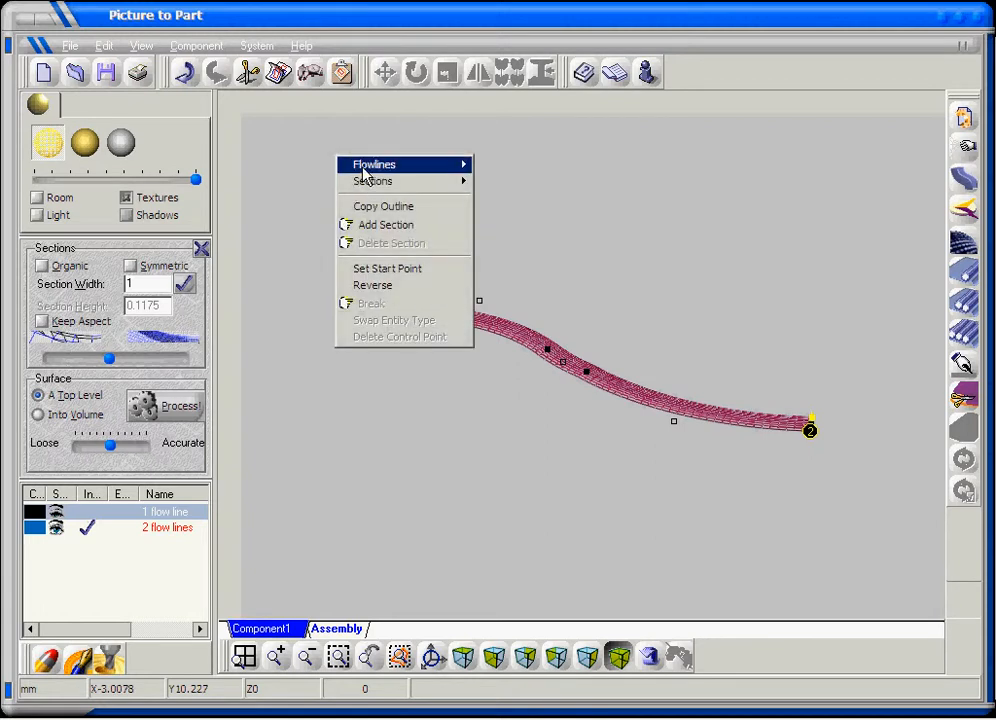
pyautogui.moveTo(364, 175)
pyautogui.click(512, 242)
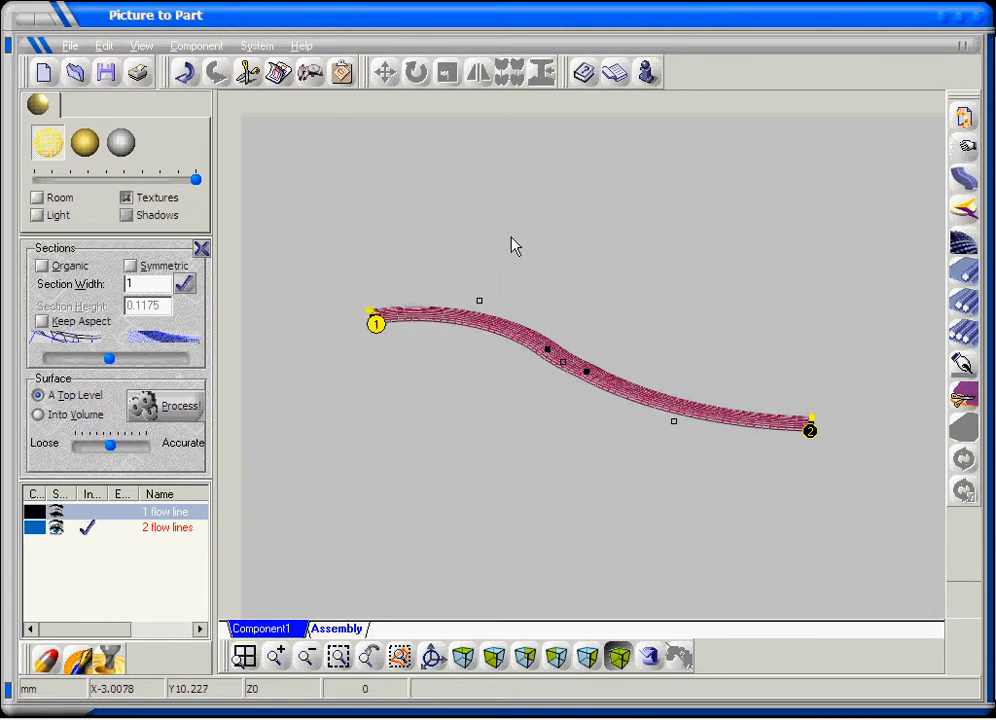
pyautogui.click(463, 657)
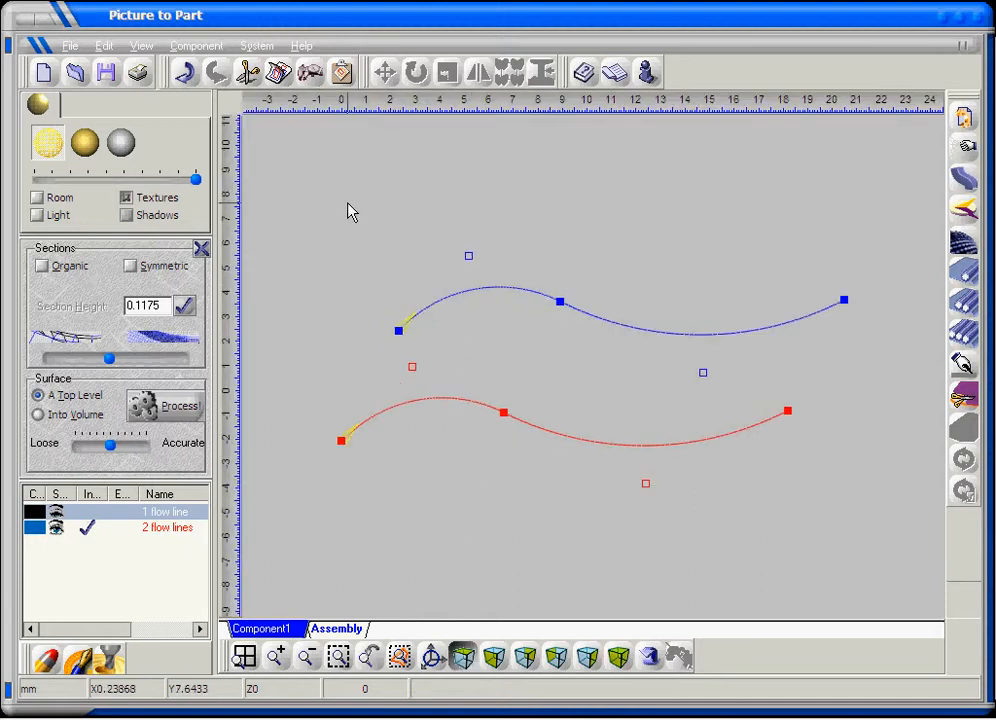
# Reverse the direction of the upper, blue flow line
pyautogui.scroll(1, 405, 318)
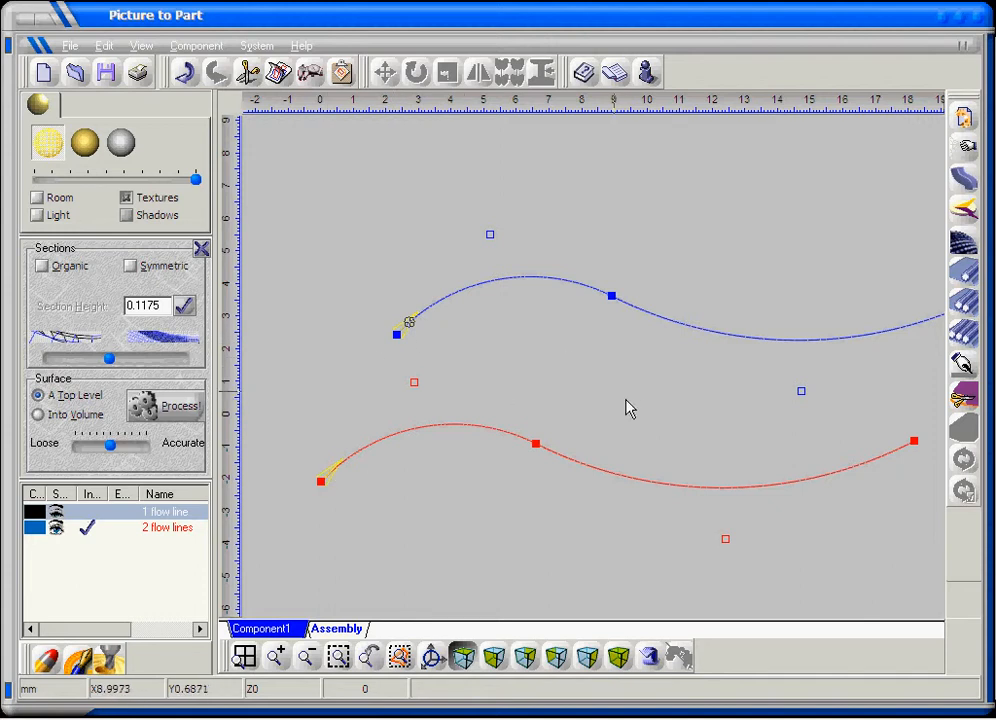
pyautogui.moveTo(612, 390); pyautogui.dragTo(600, 393, button='middle')
pyautogui.scroll(-2, 600, 393)
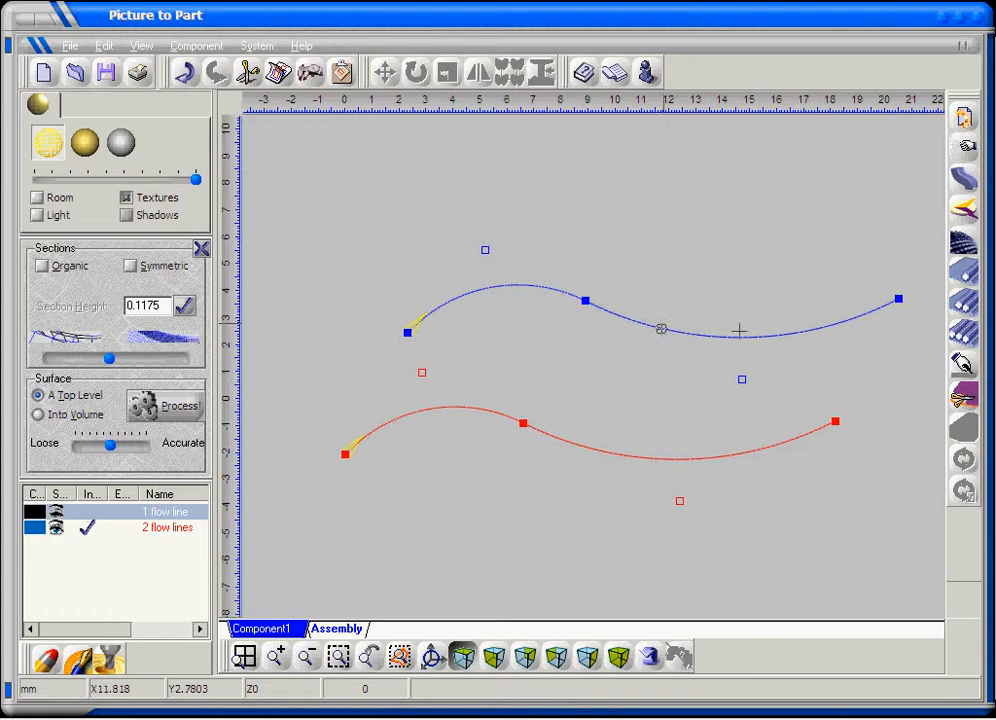
pyautogui.rightClick(798, 303)
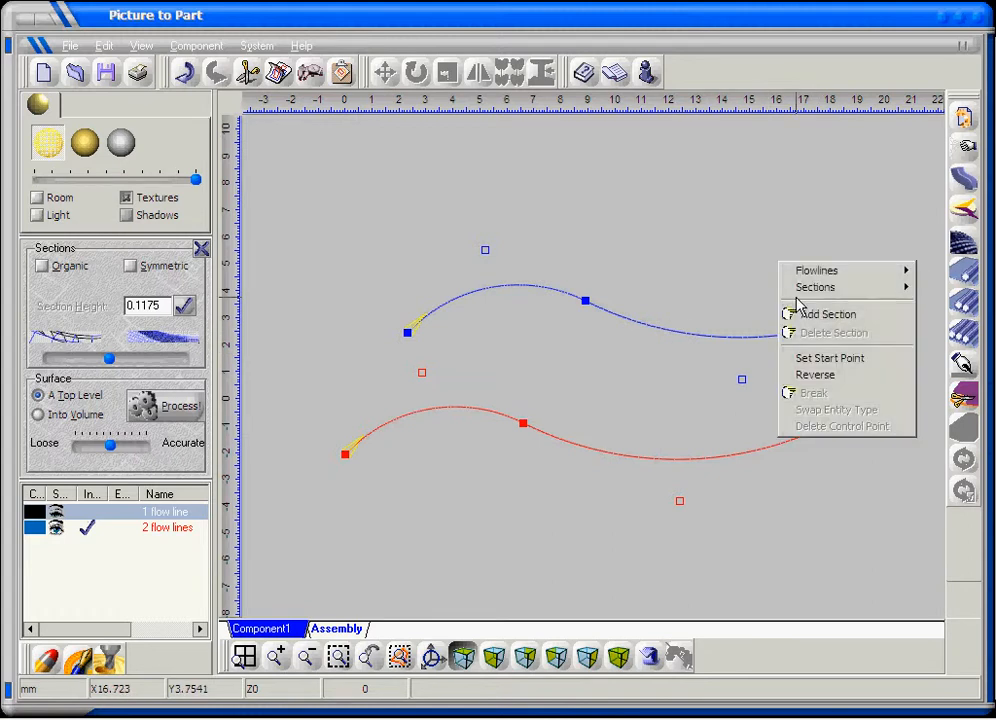
pyautogui.click(804, 374)
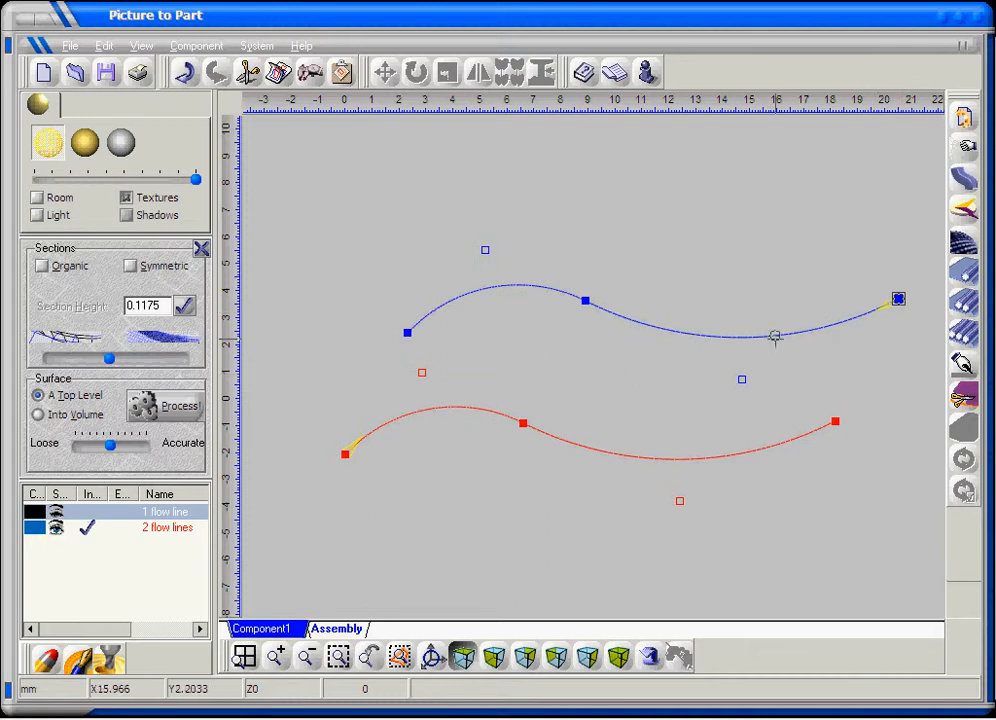
# Try a section between the left ends of the red flow line and the reversed blue flow line
pyautogui.rightClick(692, 166)
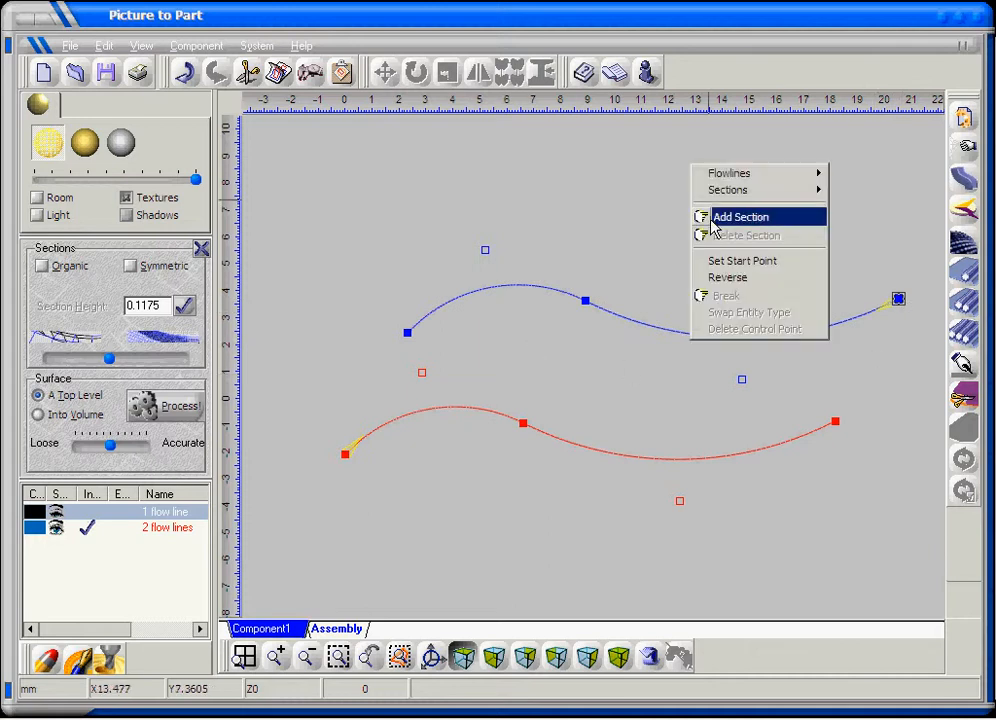
pyautogui.click(700, 216)
pyautogui.click(347, 455)
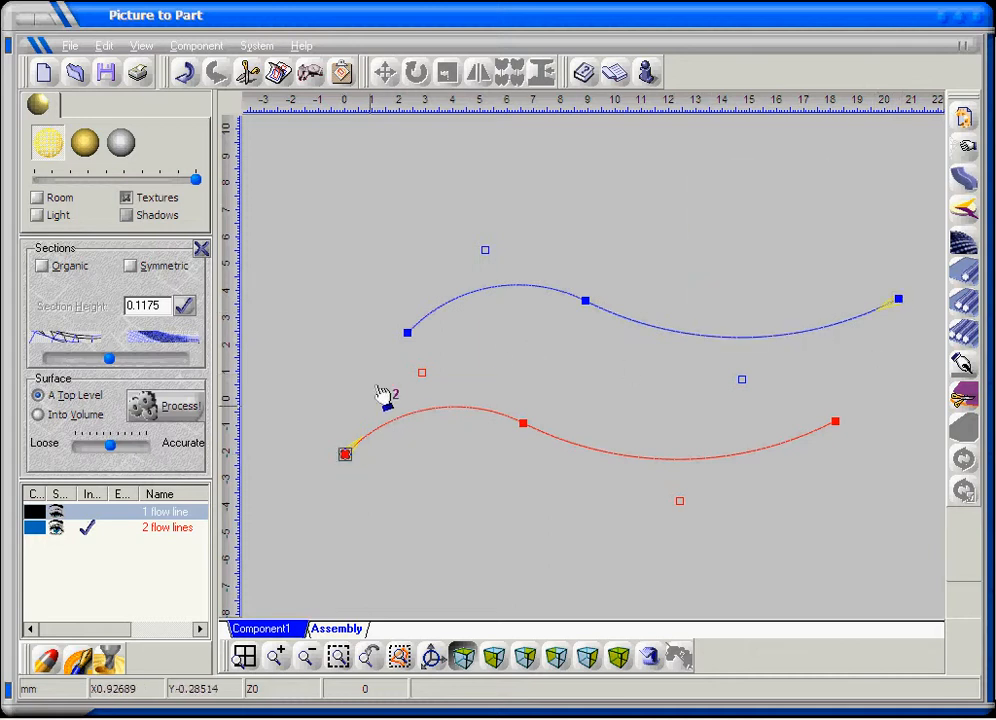
pyautogui.click(407, 334)
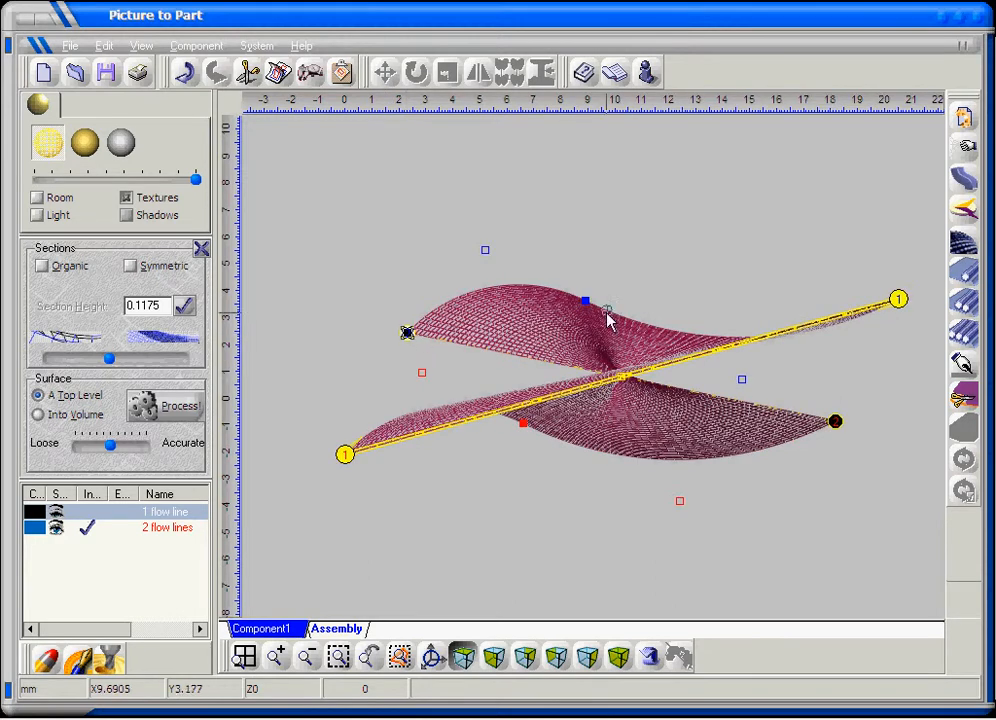
# Delete all sections and reverse the blue flow line so it starts at its left end, like the red one
pyautogui.rightClick(391, 203)
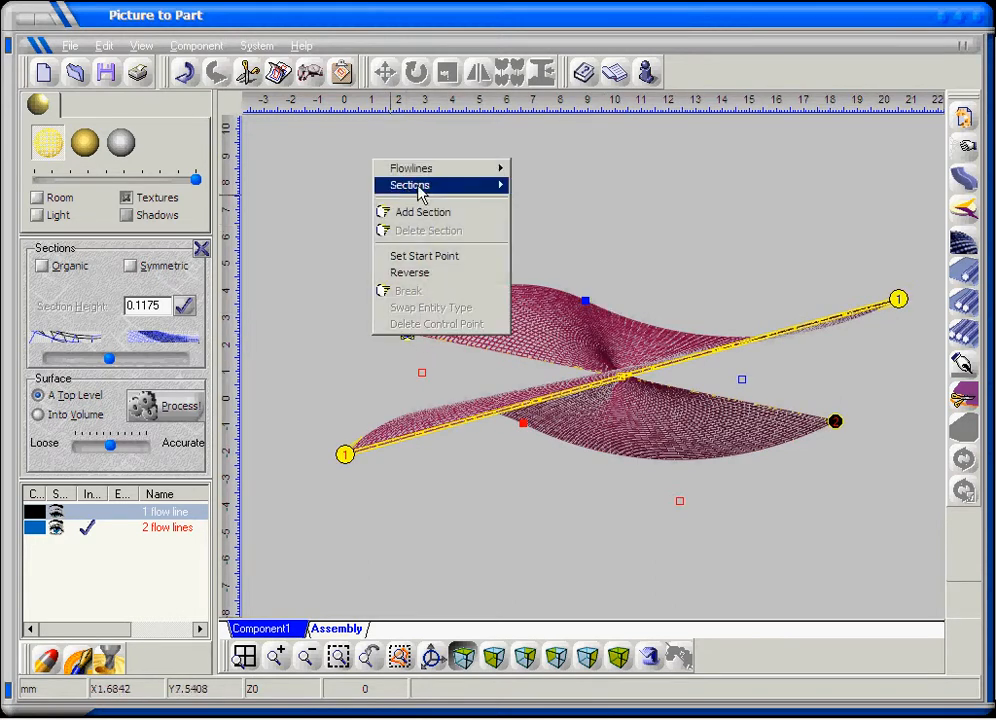
pyautogui.moveTo(416, 187)
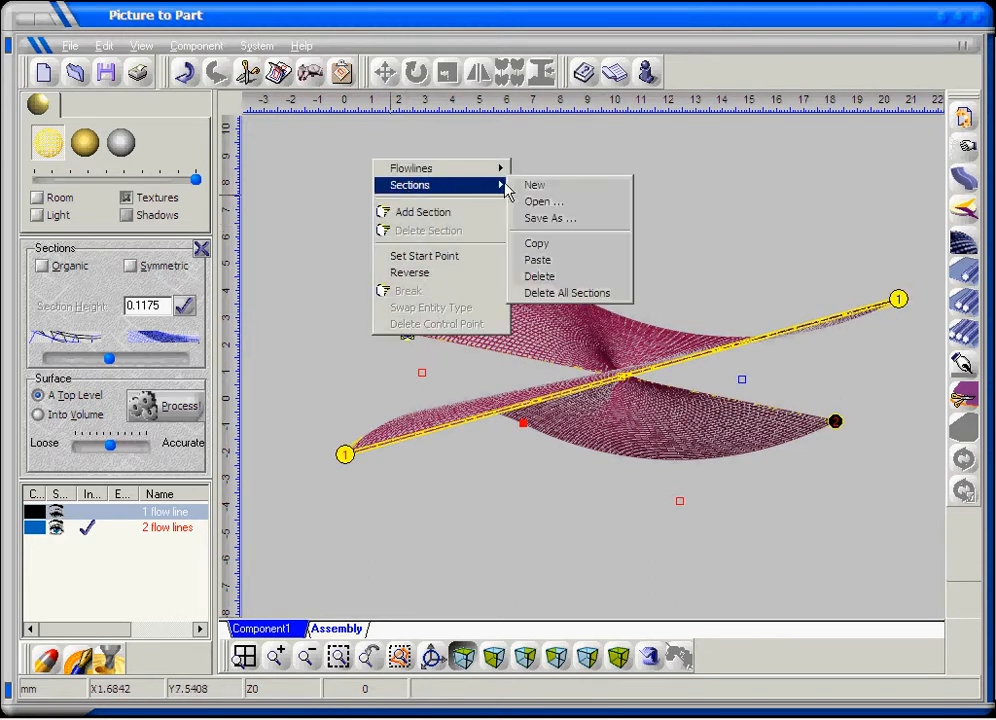
pyautogui.click(546, 293)
pyautogui.rightClick(607, 233)
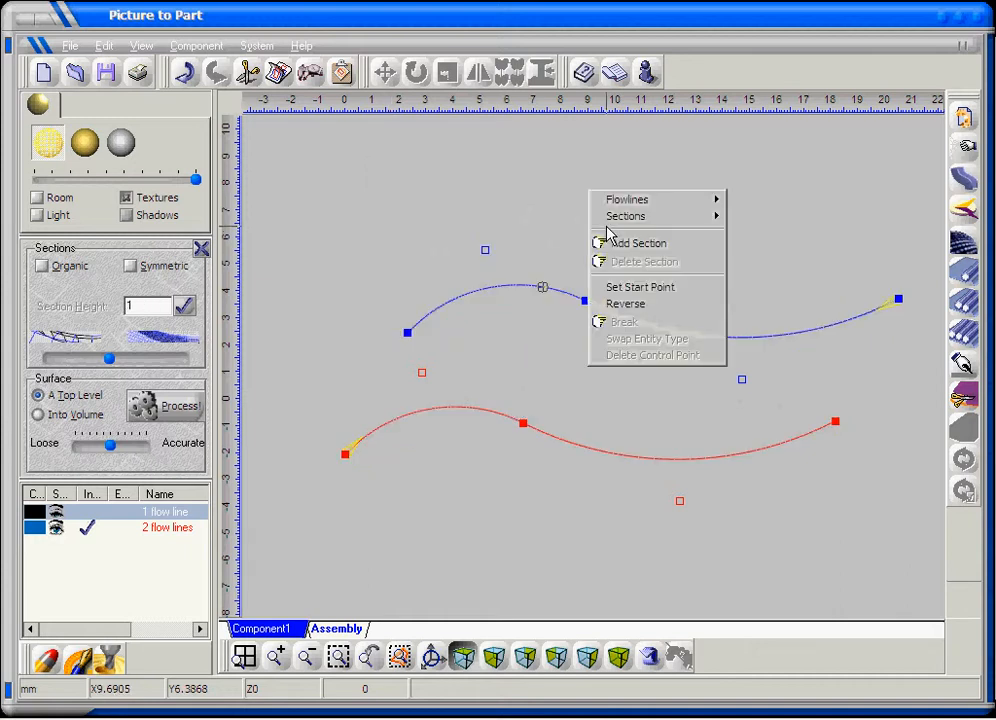
pyautogui.click(613, 305)
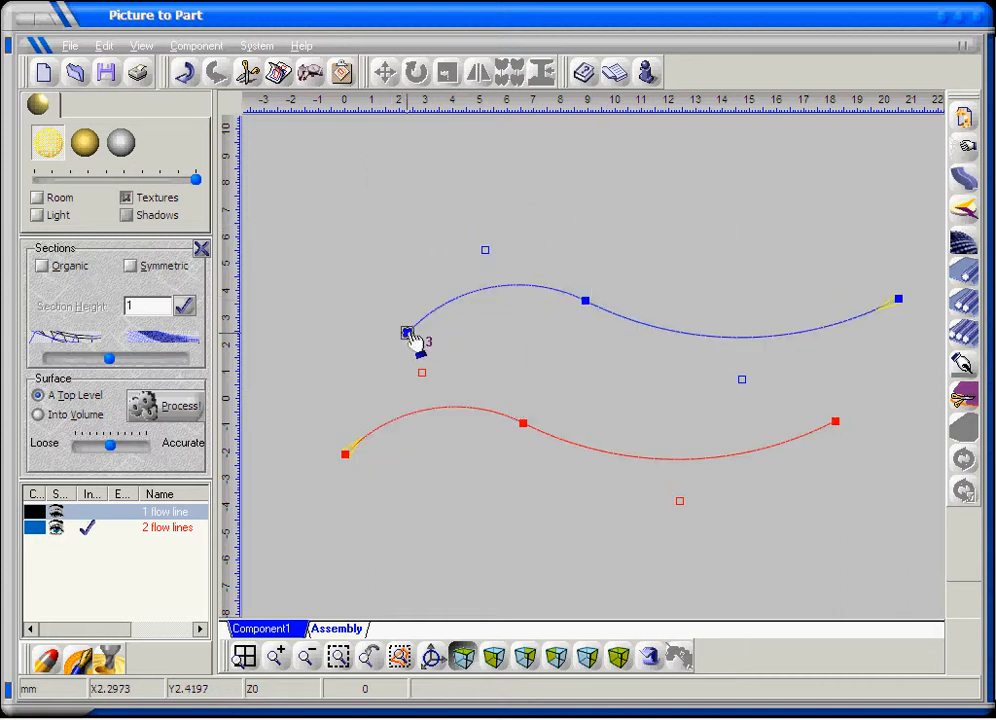
pyautogui.click(407, 334)
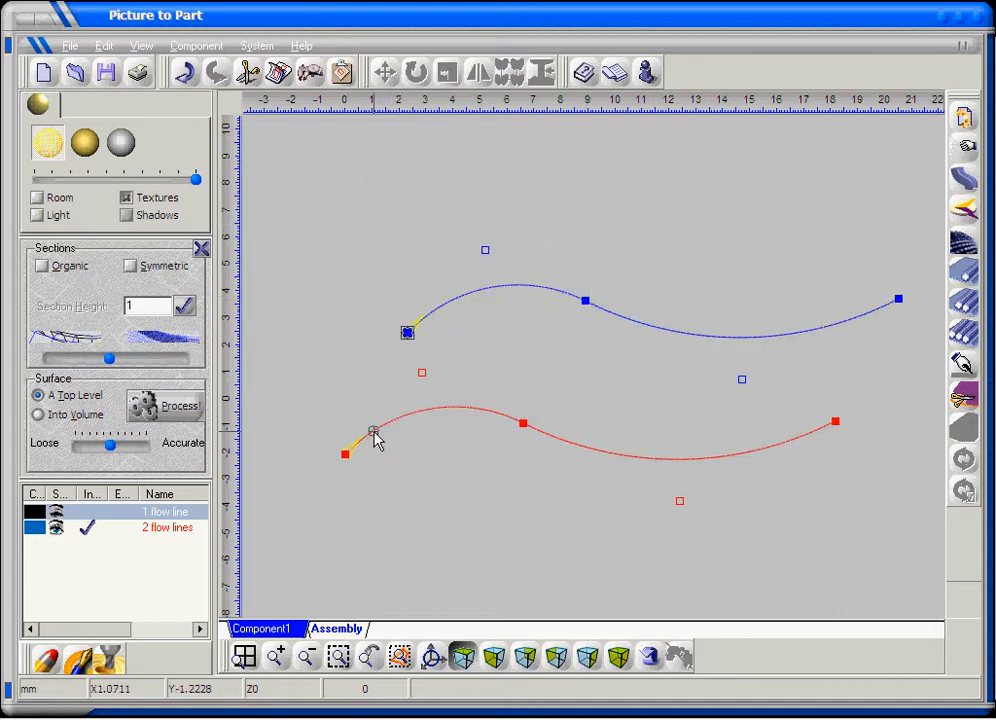
# Add a section between the matching left start points of the red and blue flow lines
pyautogui.rightClick(351, 222)
pyautogui.click(358, 231)
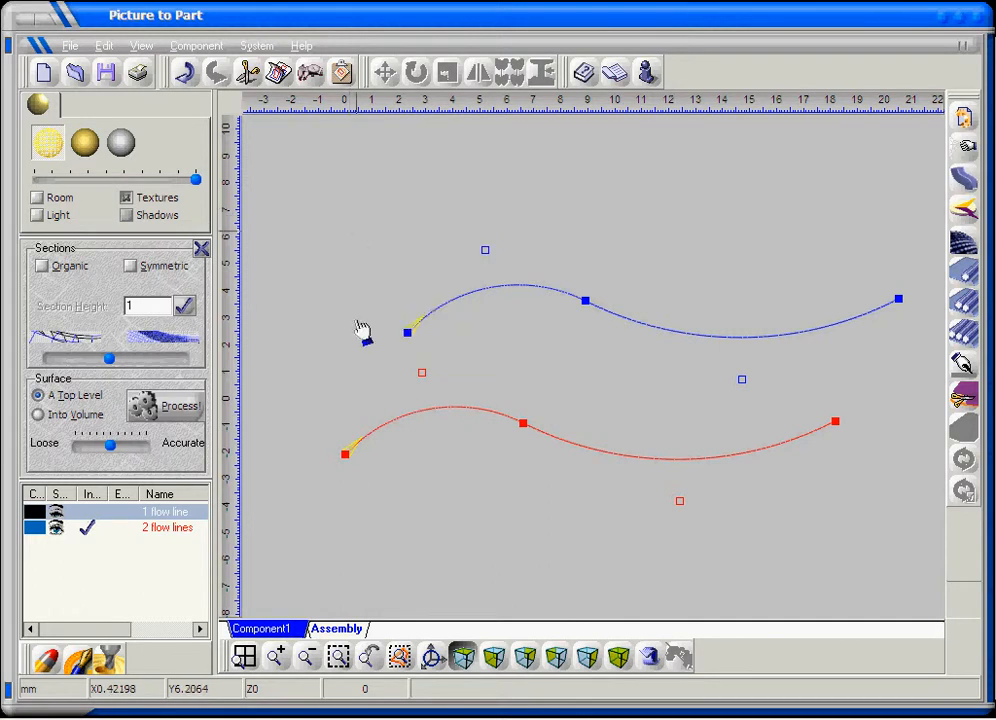
pyautogui.click(347, 456)
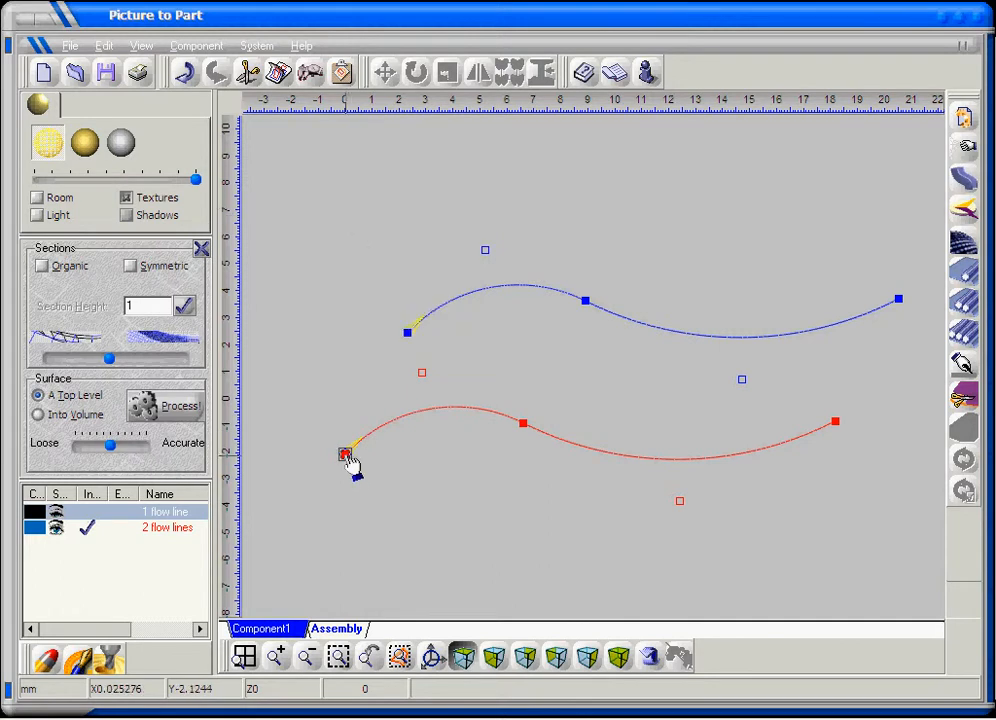
pyautogui.click(408, 334)
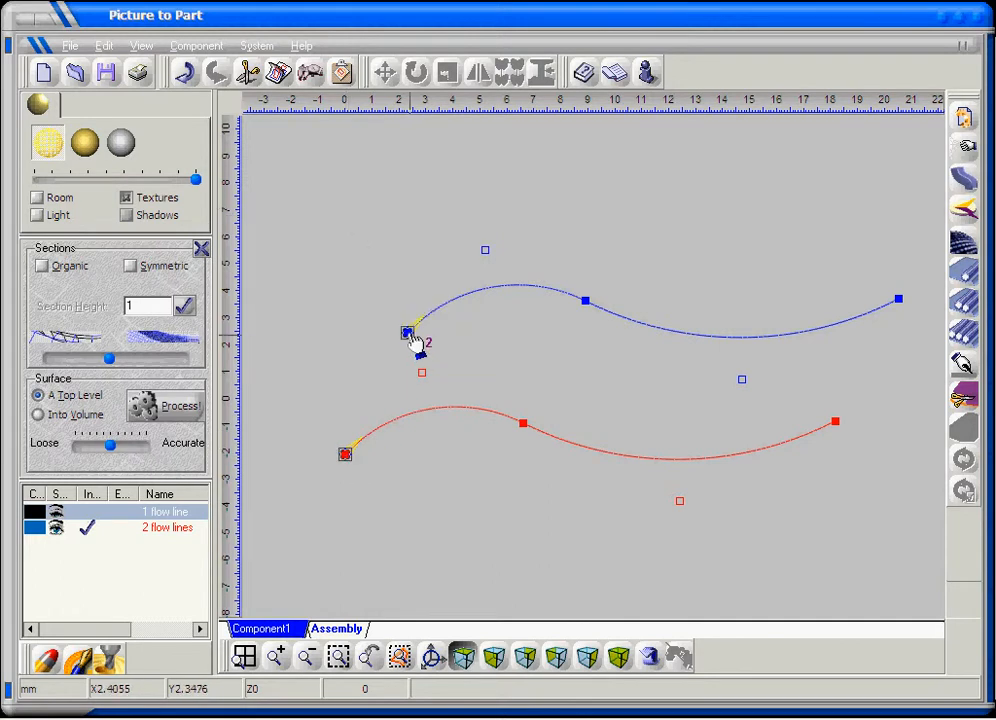
pyautogui.click(618, 656)
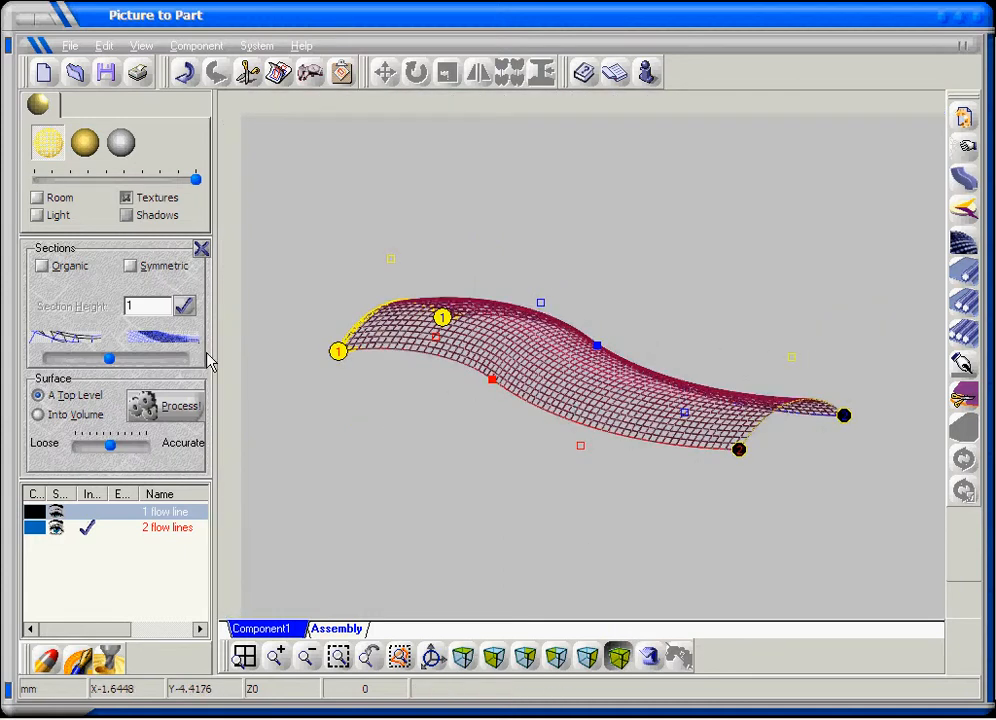
# Set the height of section 1 to 5 mm and the height of section 2 to 3 mm
pyautogui.click(339, 351)
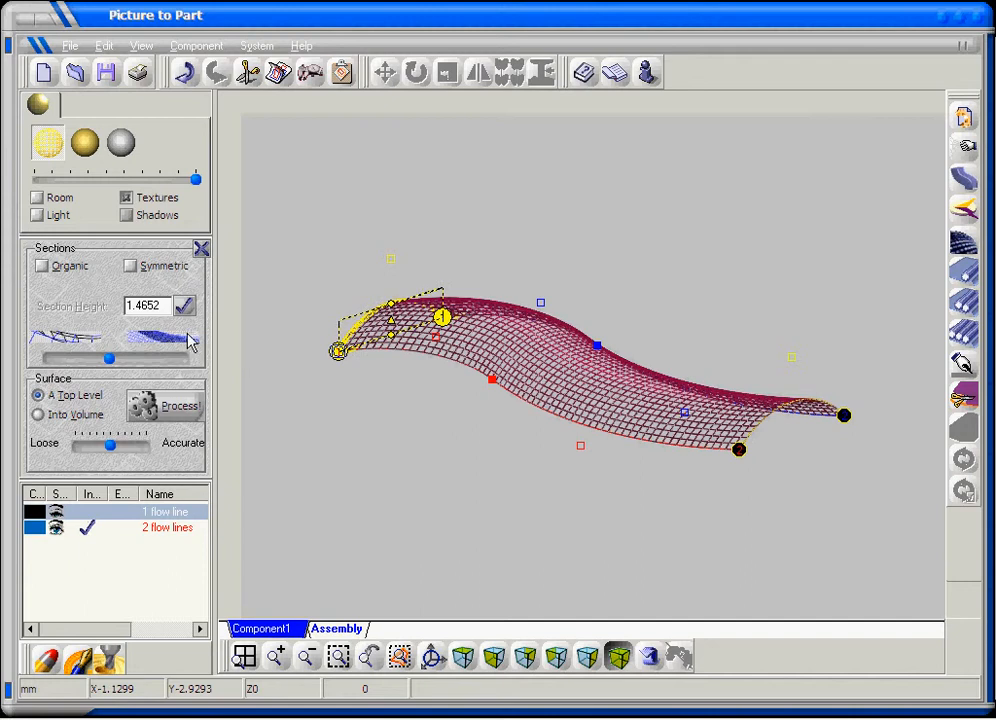
pyautogui.moveTo(167, 313); pyautogui.dragTo(120, 311)
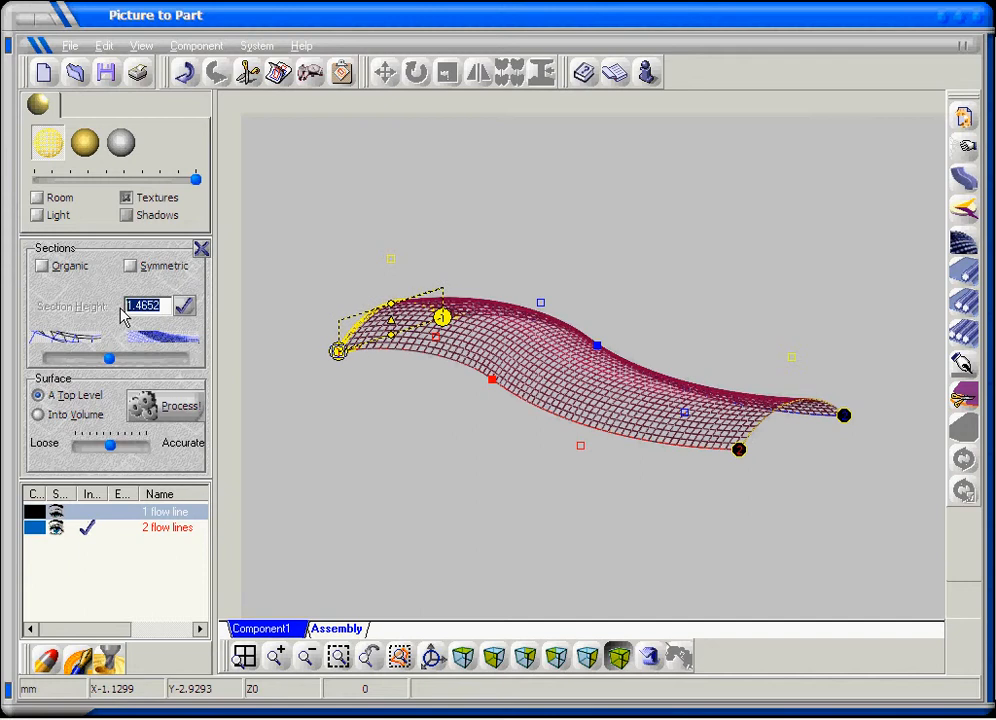
pyautogui.write('5')
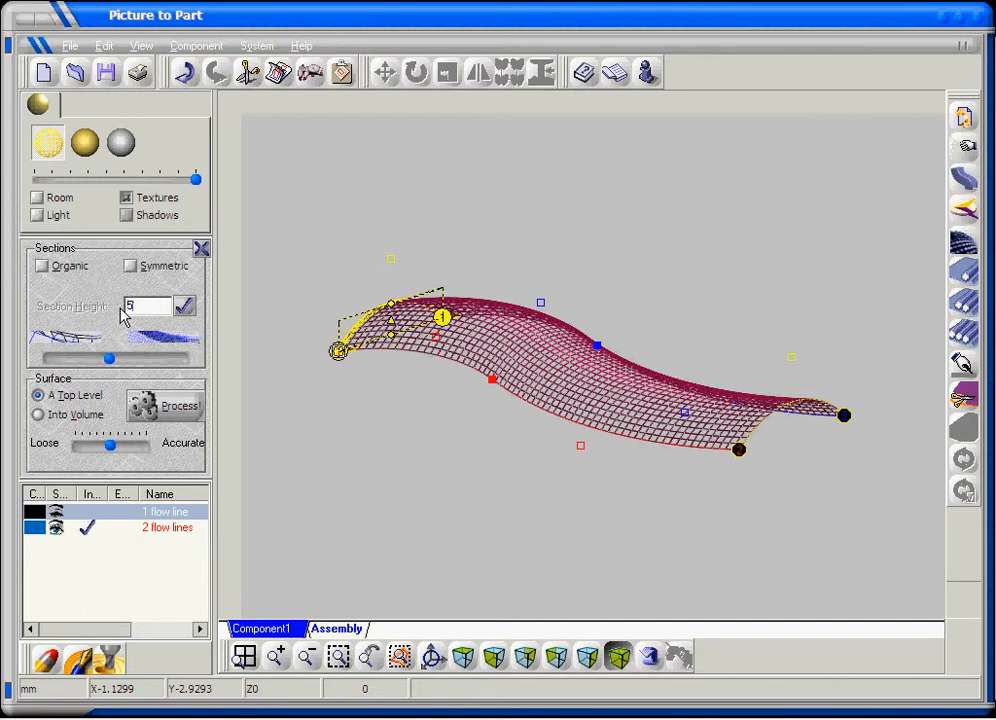
pyautogui.click(184, 307)
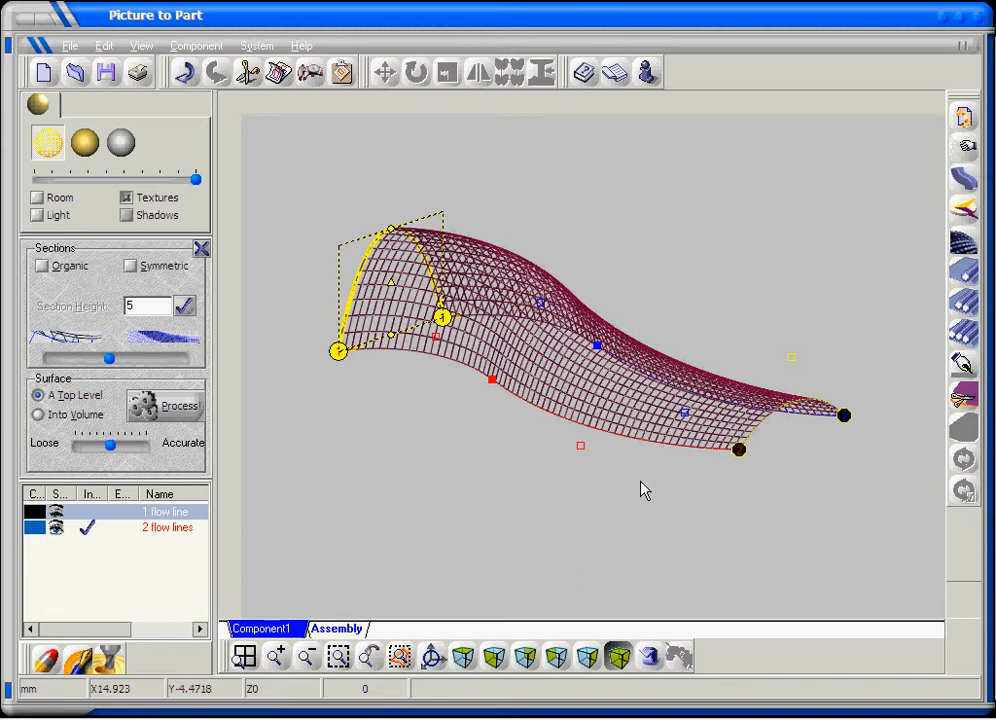
pyautogui.click(739, 452)
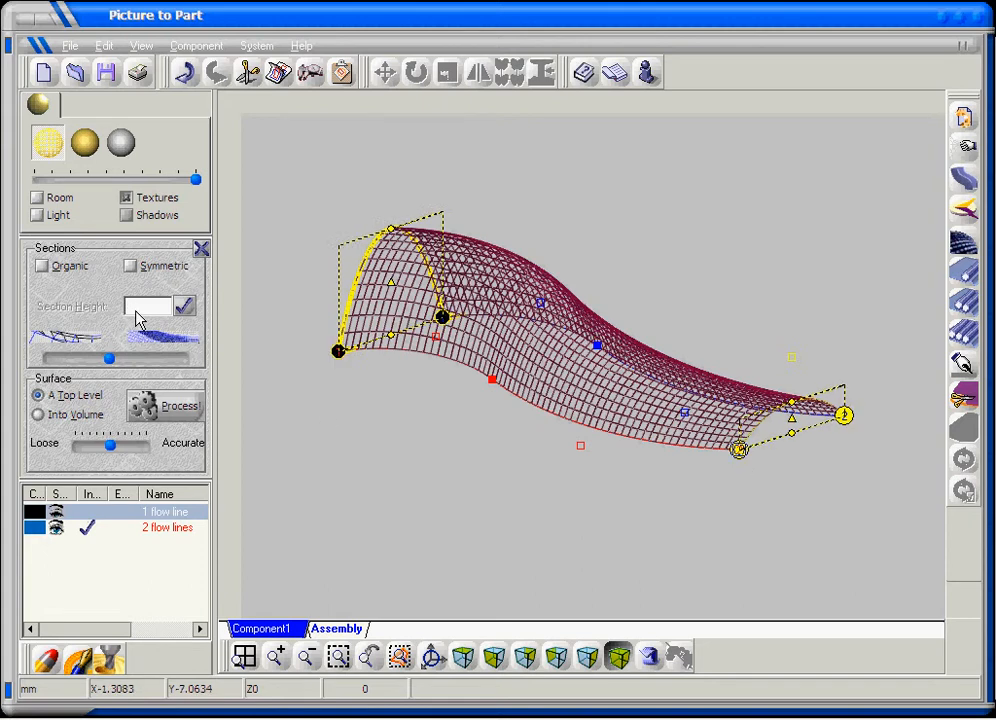
pyautogui.write('3')
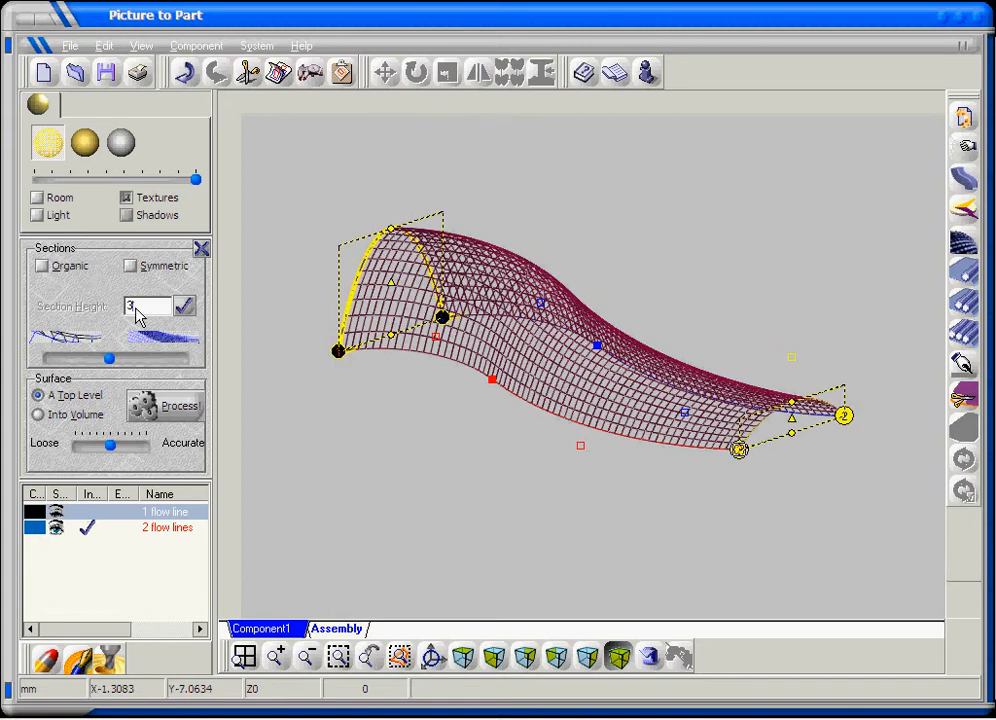
pyautogui.click(186, 309)
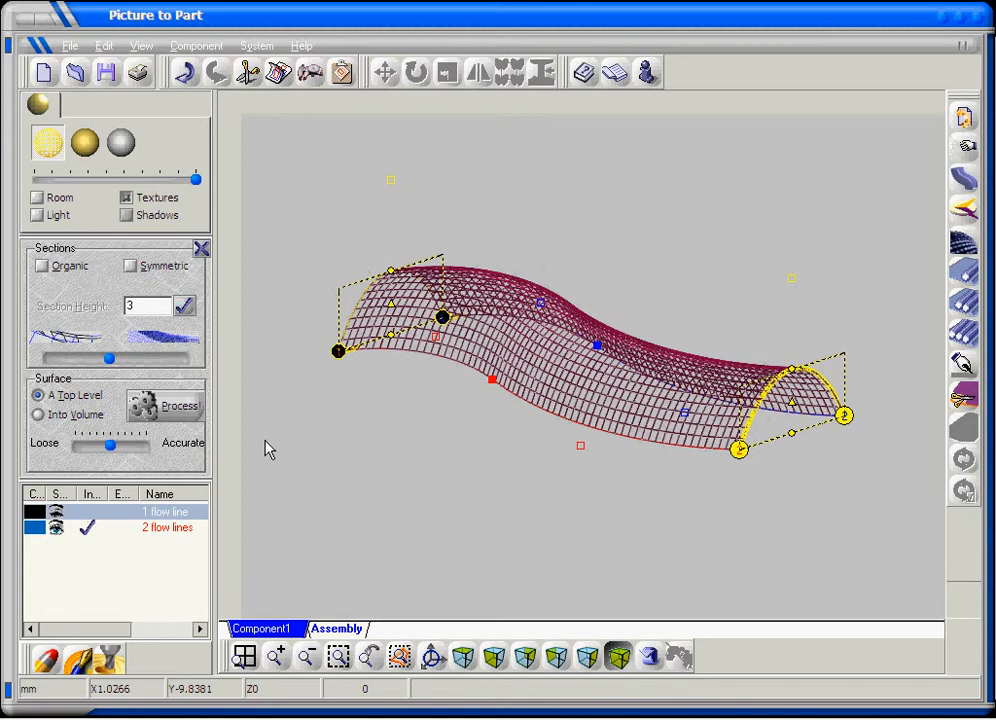
# Reshape the arc of section 2 to about 2.7 mm high by moving its control point freehand
pyautogui.click(463, 660)
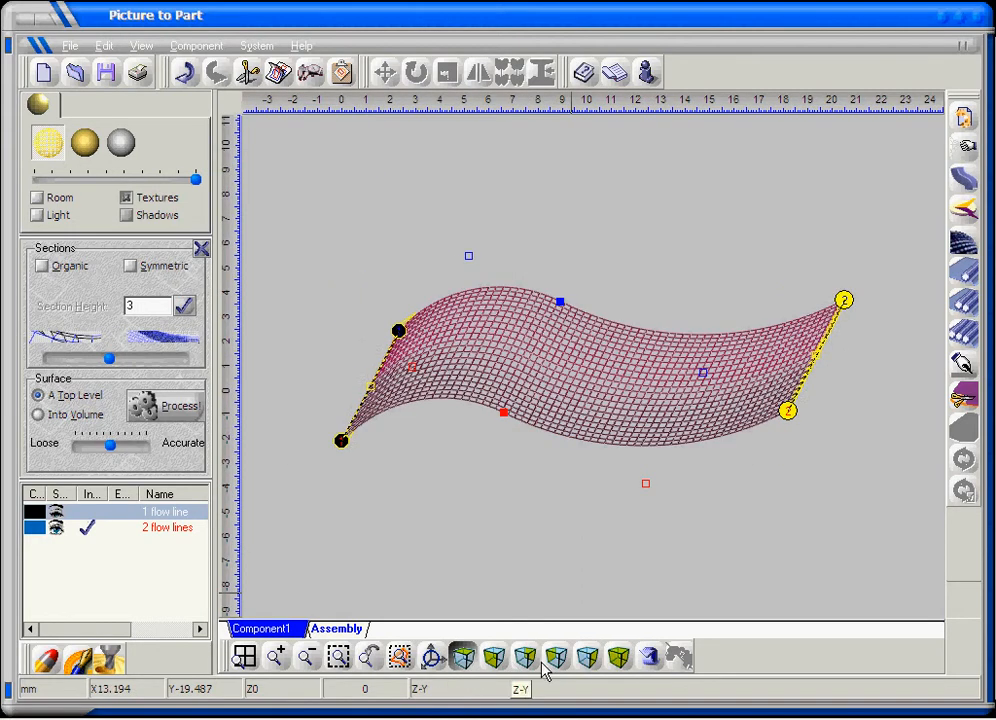
pyautogui.click(589, 660)
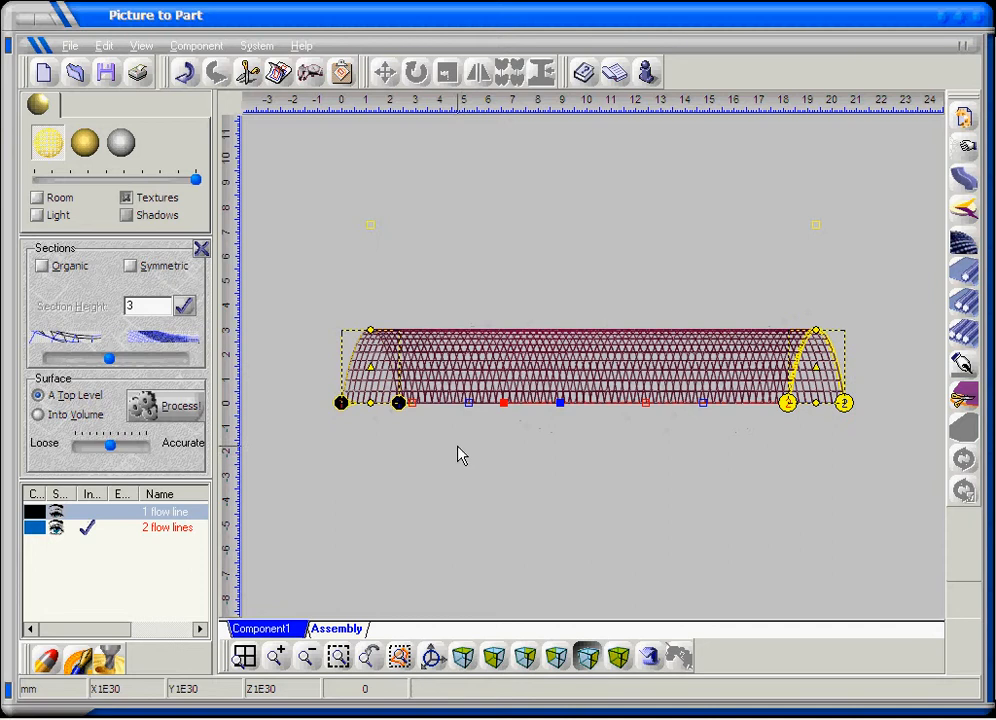
pyautogui.click(618, 658)
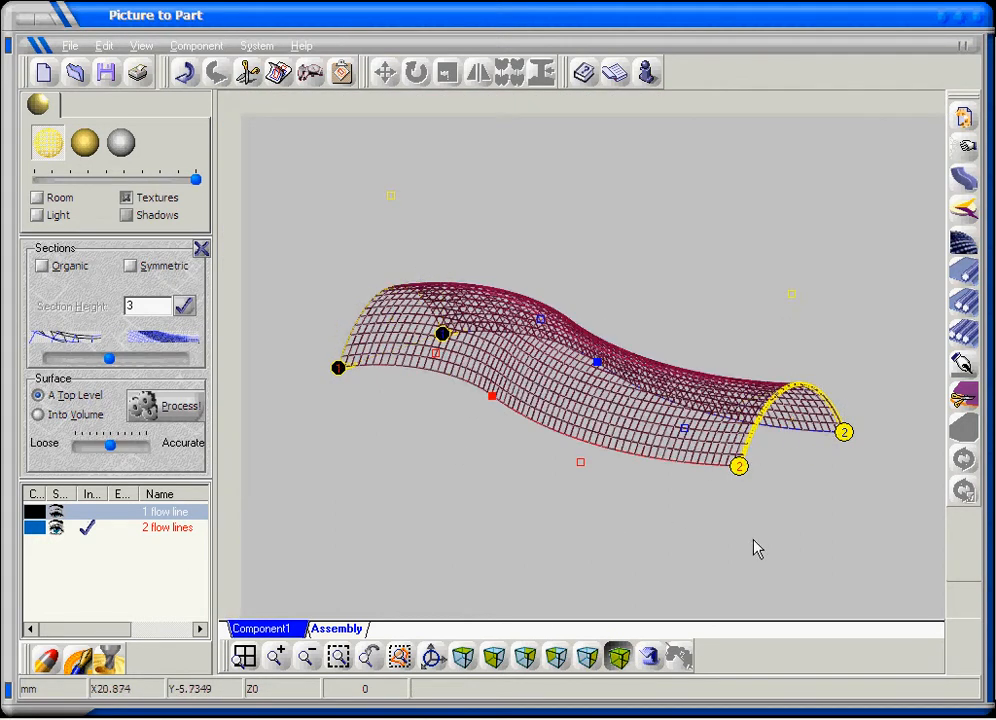
pyautogui.moveTo(754, 540); pyautogui.dragTo(592, 537, button='middle')
pyautogui.scroll(2, 618, 414)
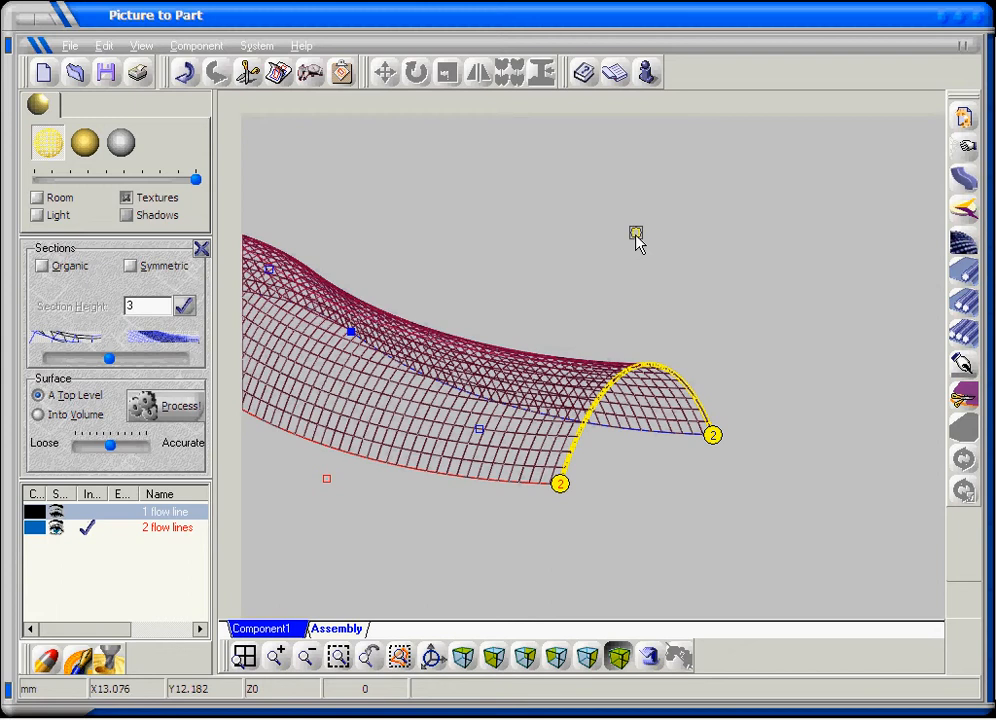
pyautogui.moveTo(640, 241); pyautogui.dragTo(664, 253)
pyautogui.moveTo(677, 247); pyautogui.dragTo(614, 263)
pyautogui.scroll(2, 583, 437)
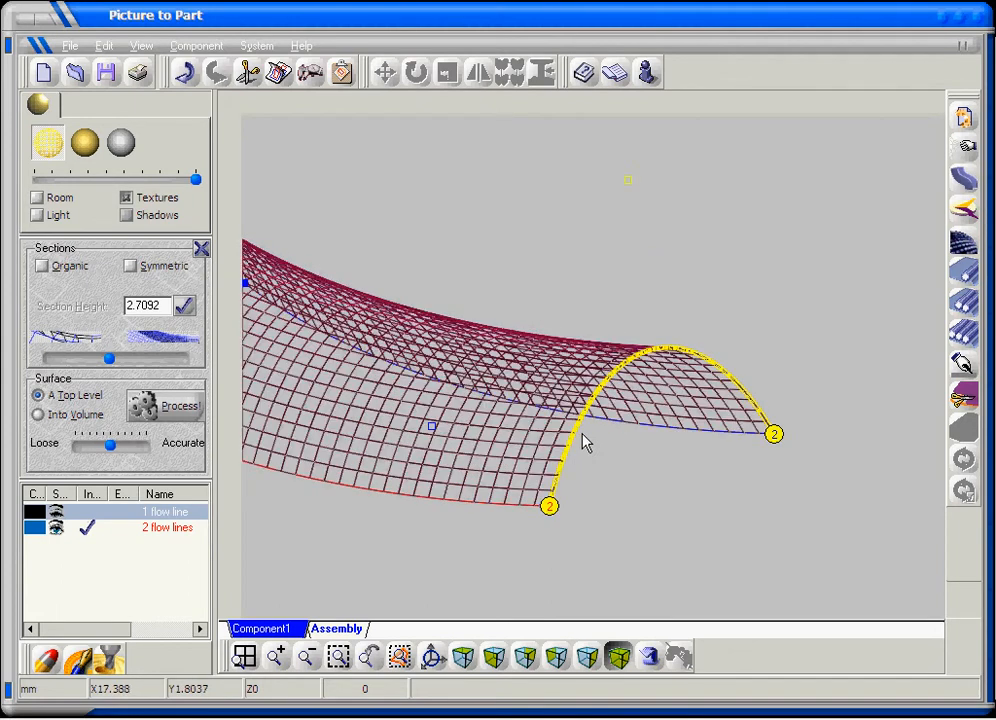
# Break the section 2 curve near its red flow line end, then move the new point outward and bow the short segment outward
pyautogui.scroll(2, 583, 443)
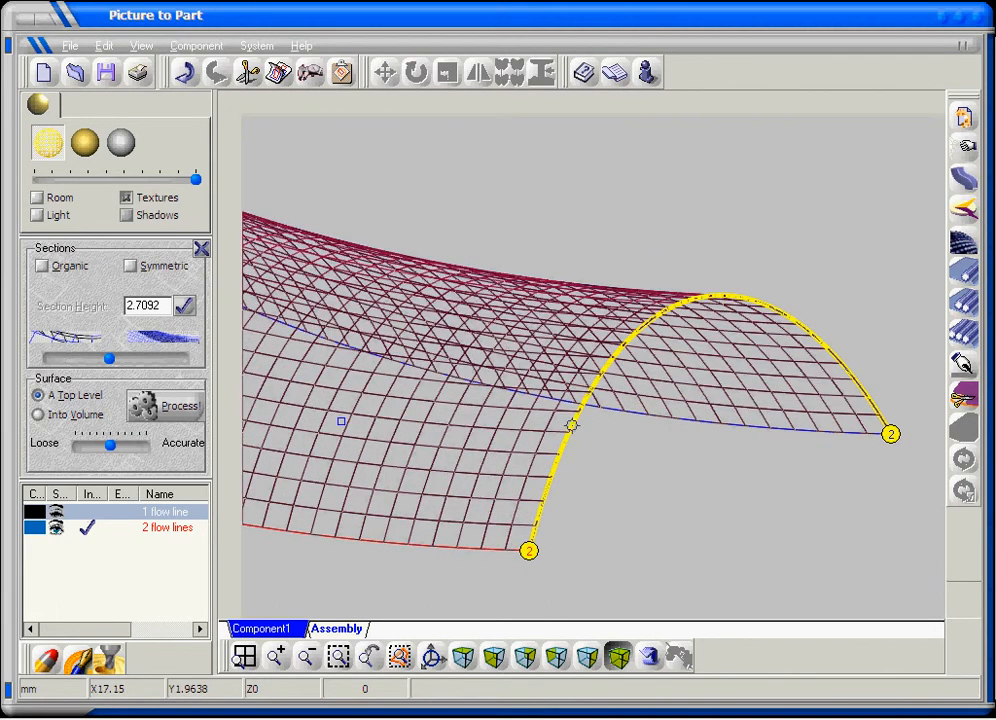
pyautogui.rightClick(572, 423)
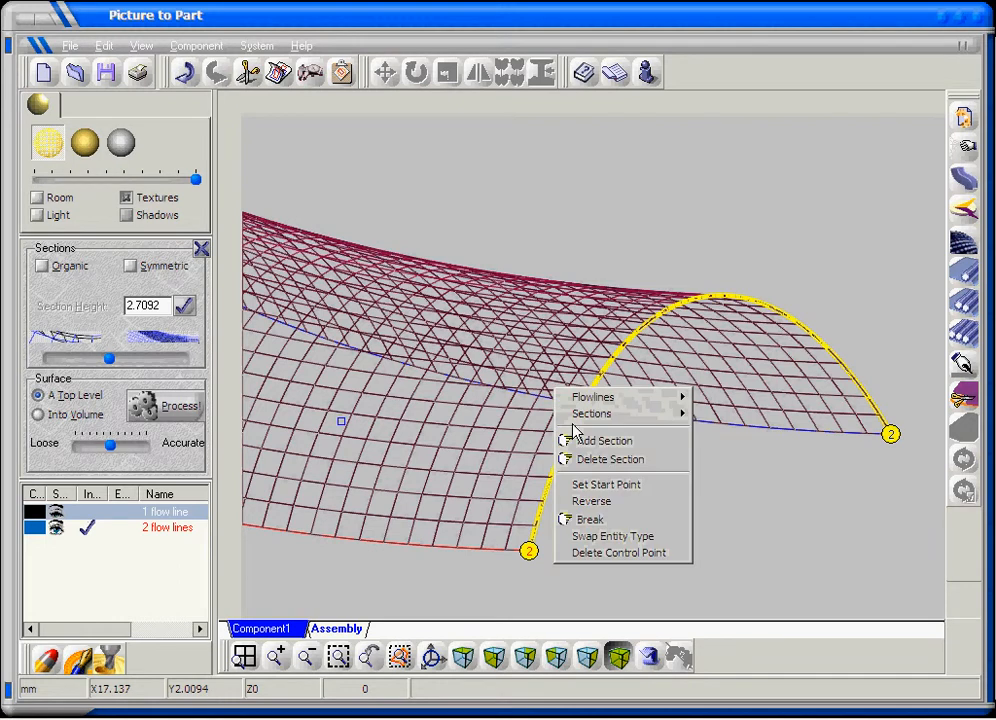
pyautogui.click(572, 518)
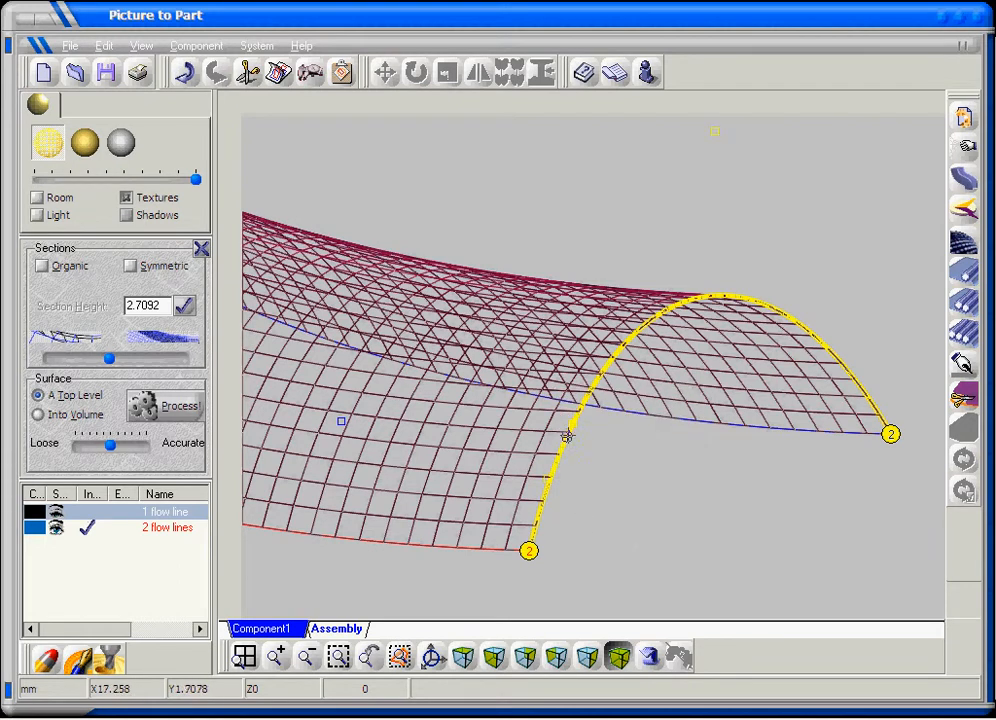
pyautogui.moveTo(572, 423); pyautogui.dragTo(520, 422)
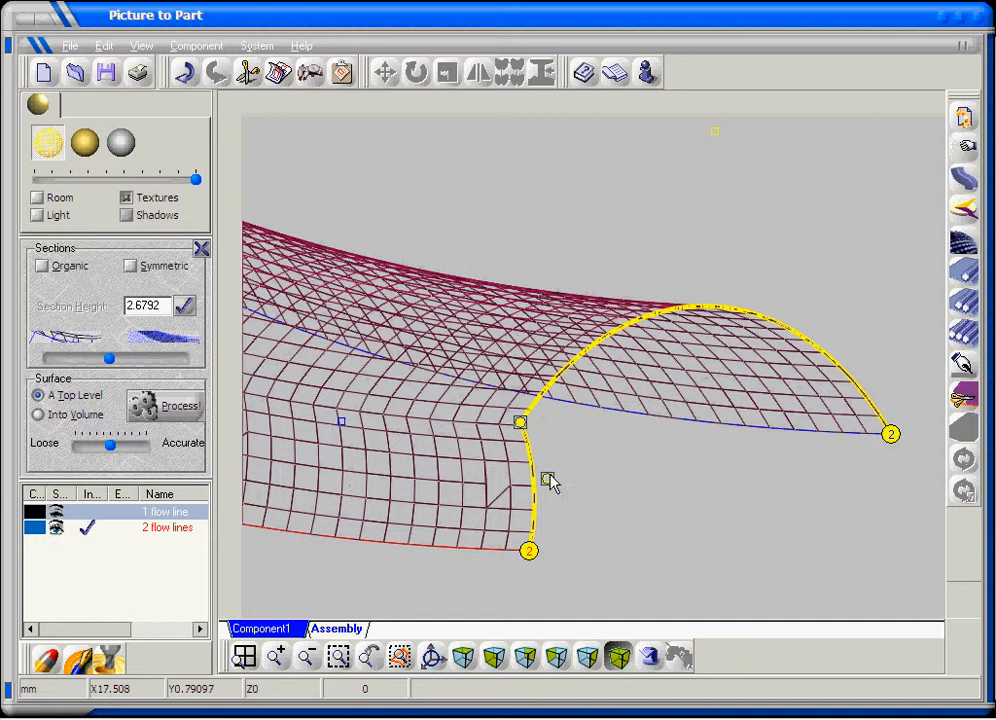
pyautogui.moveTo(549, 476); pyautogui.dragTo(484, 467)
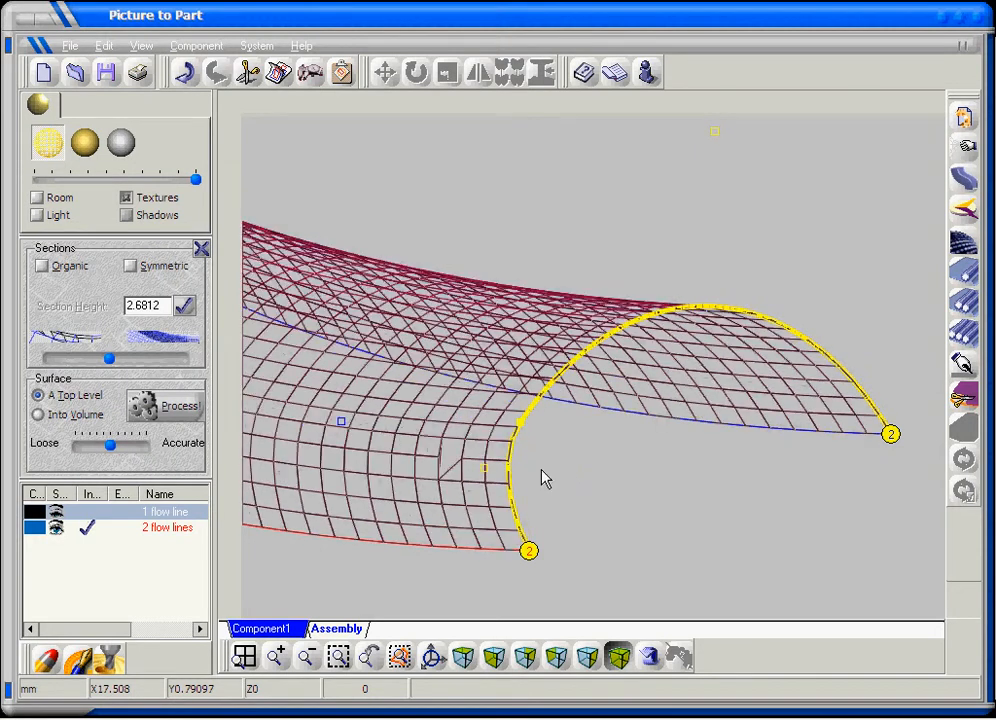
pyautogui.moveTo(622, 463); pyautogui.dragTo(702, 440, button='middle')
pyautogui.scroll(-3, 701, 435)
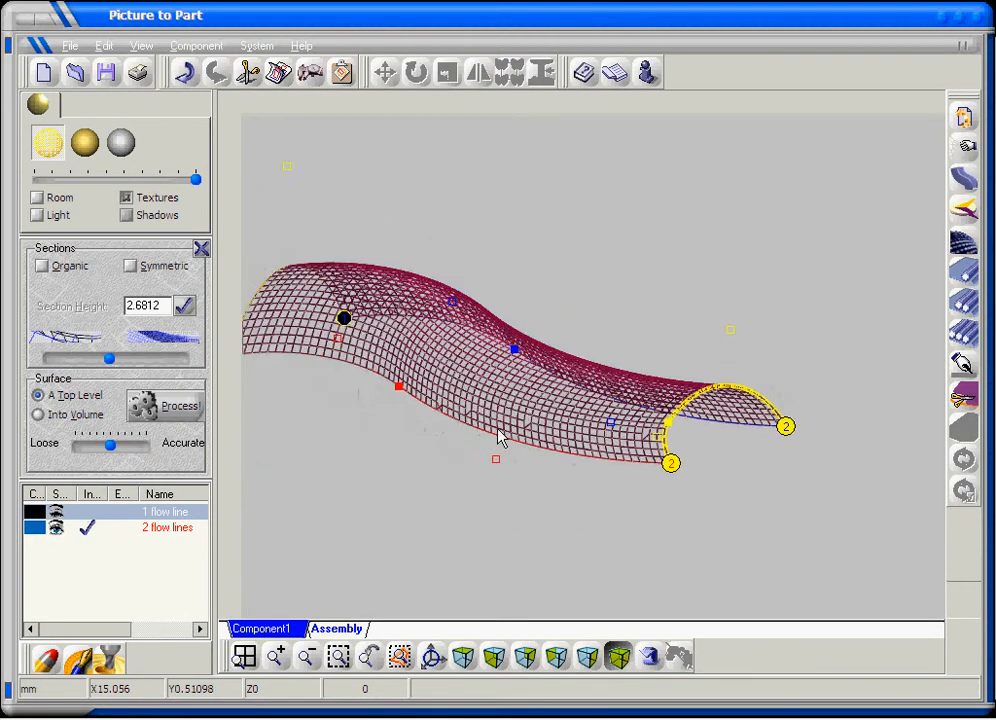
pyautogui.moveTo(409, 443); pyautogui.dragTo(478, 449, button='middle')
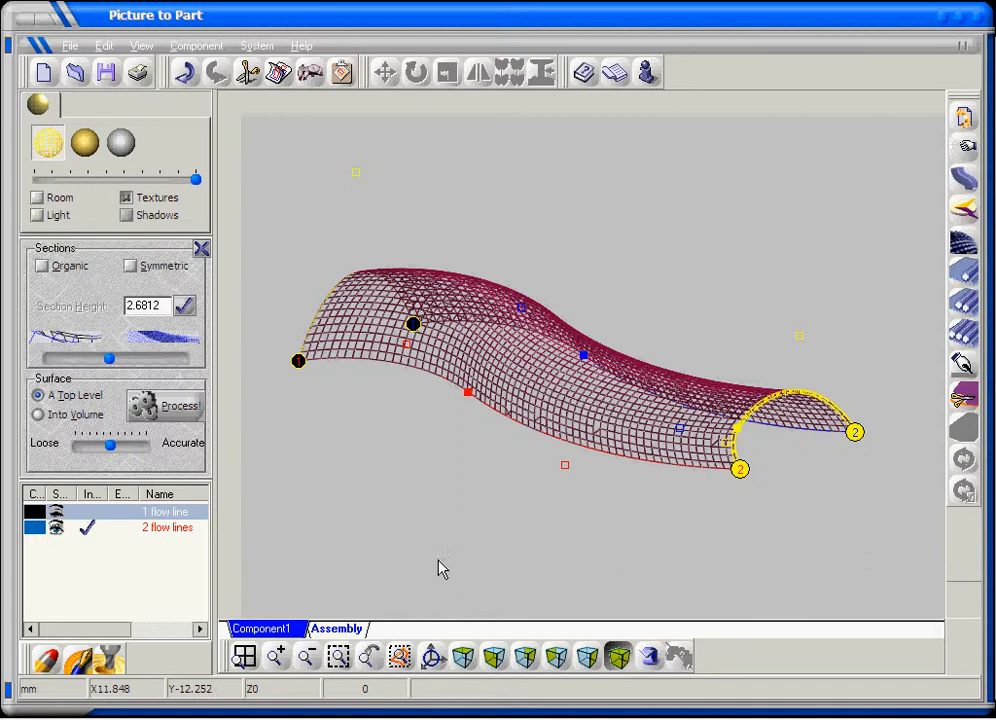
# Delete all sections of the surface, keeping the two flow lines
pyautogui.rightClick(391, 474)
pyautogui.moveTo(440, 457)
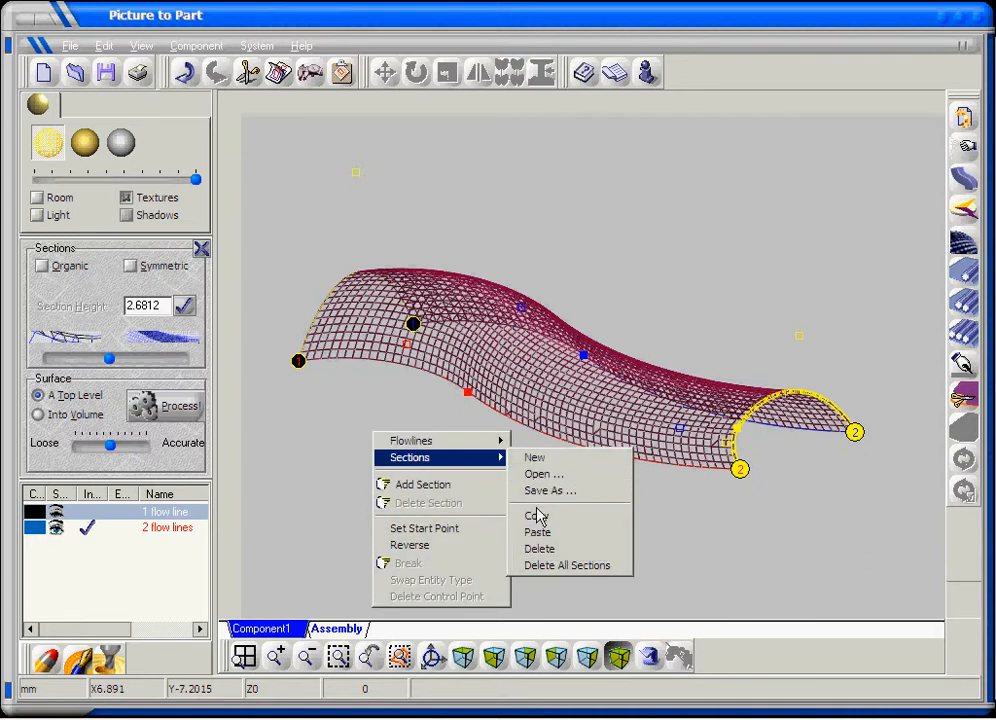
pyautogui.click(539, 566)
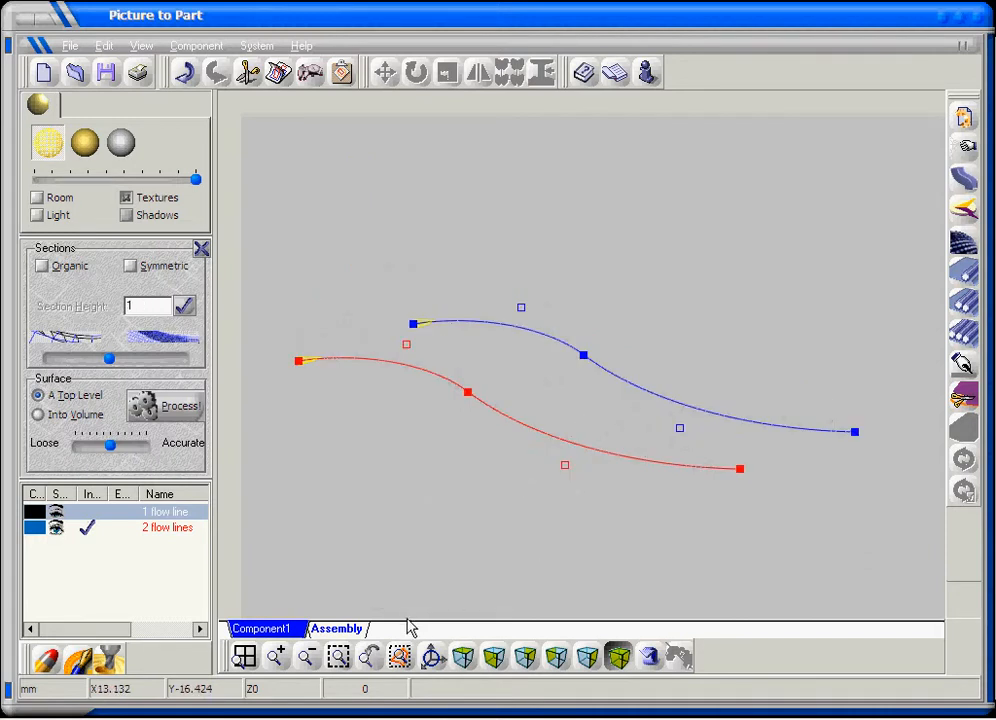
# Switch to GraphiCAD, show only the Section layer, and select and copy its triangular profile
pyautogui.click(153, 717)
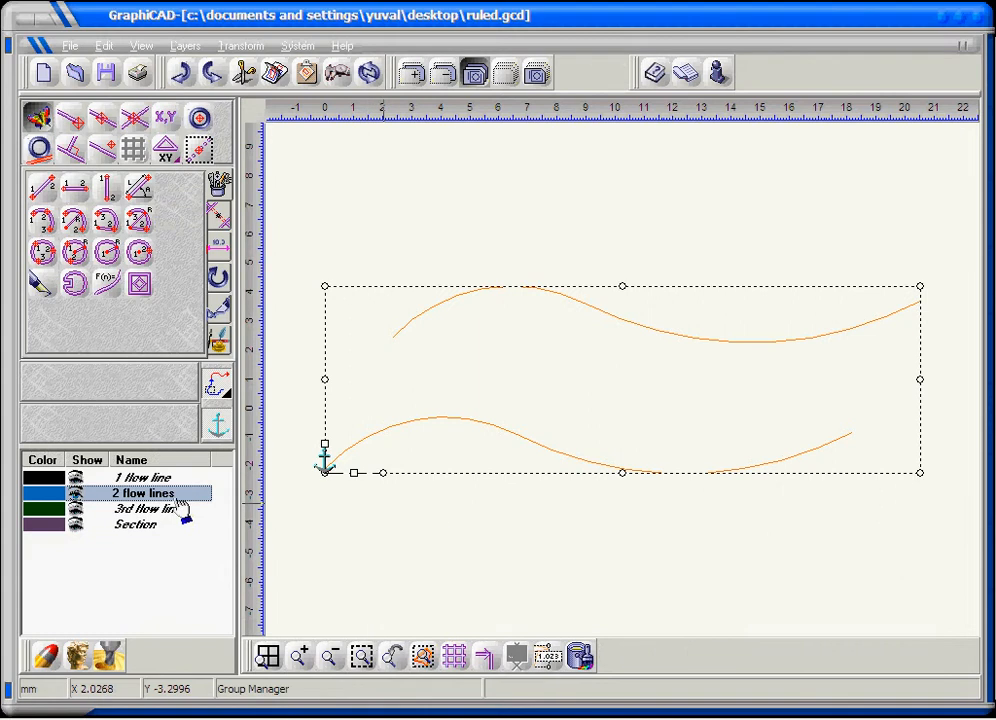
pyautogui.click(79, 505)
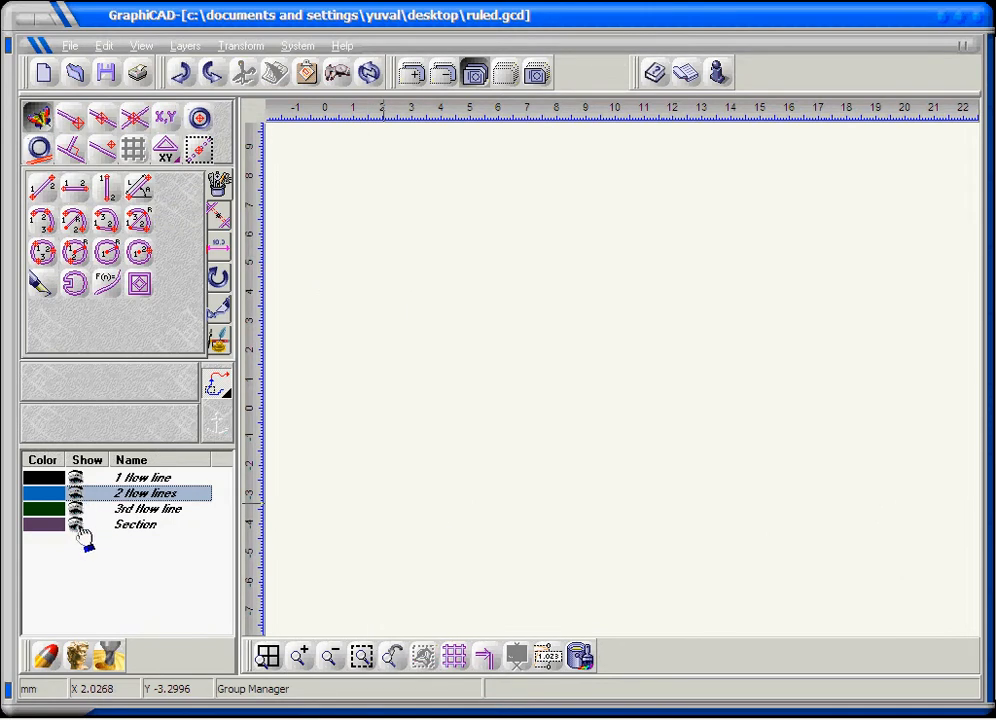
pyautogui.click(79, 526)
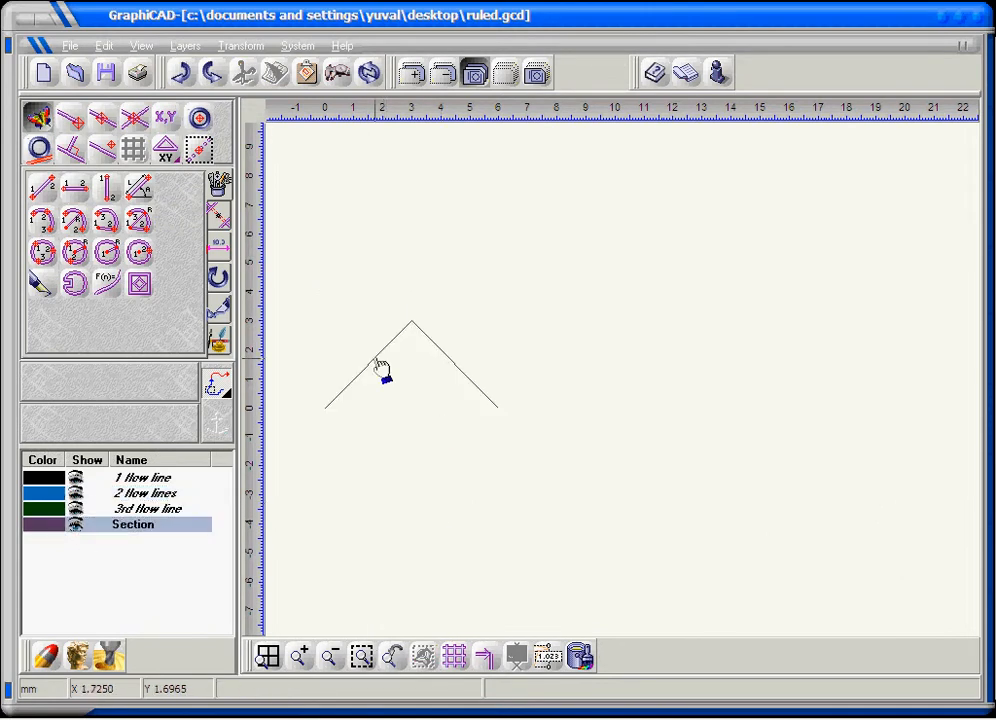
pyautogui.moveTo(316, 278); pyautogui.dragTo(544, 508)
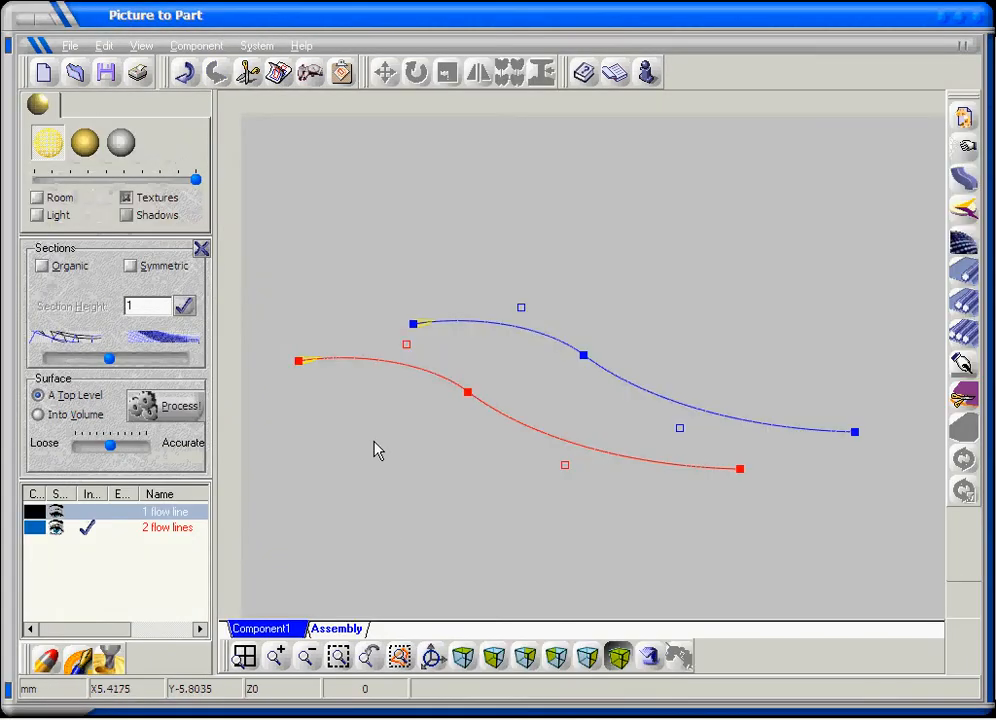
# Switch to Picture to Part and paste the copied triangular section between the start points of the red and blue flow lines
pyautogui.rightClick(379, 181)
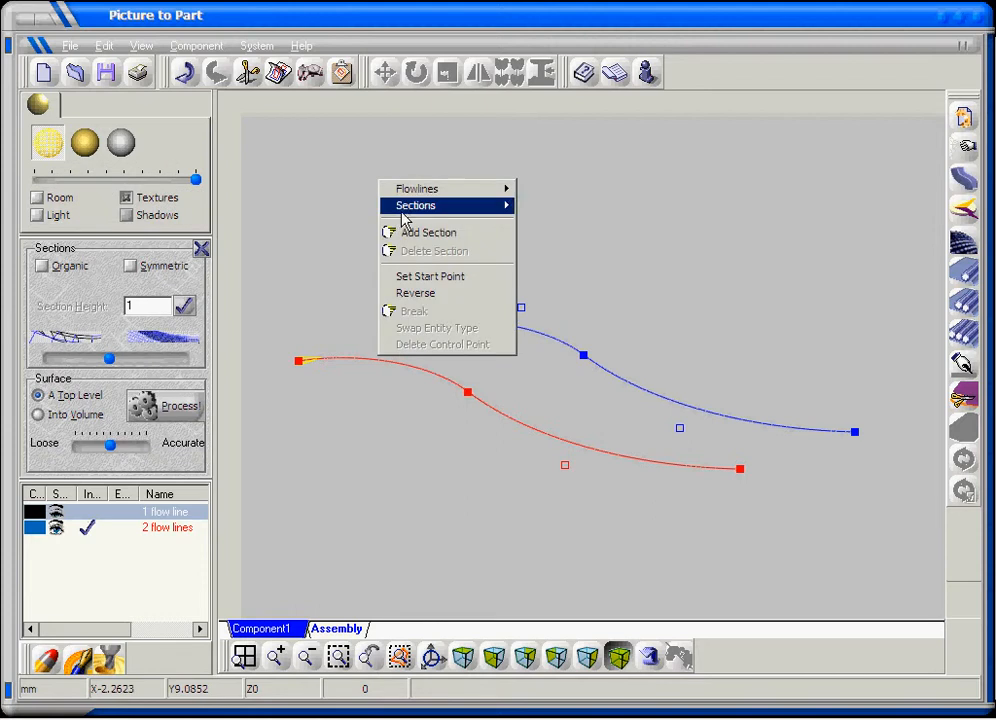
pyautogui.moveTo(442, 206)
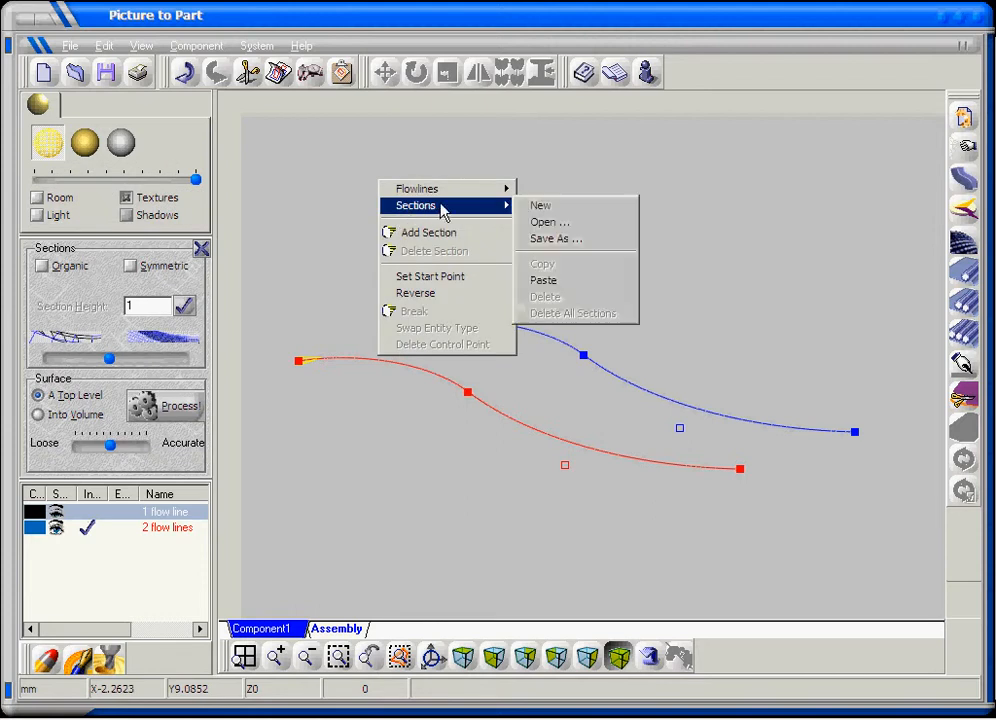
pyautogui.click(548, 282)
pyautogui.click(298, 361)
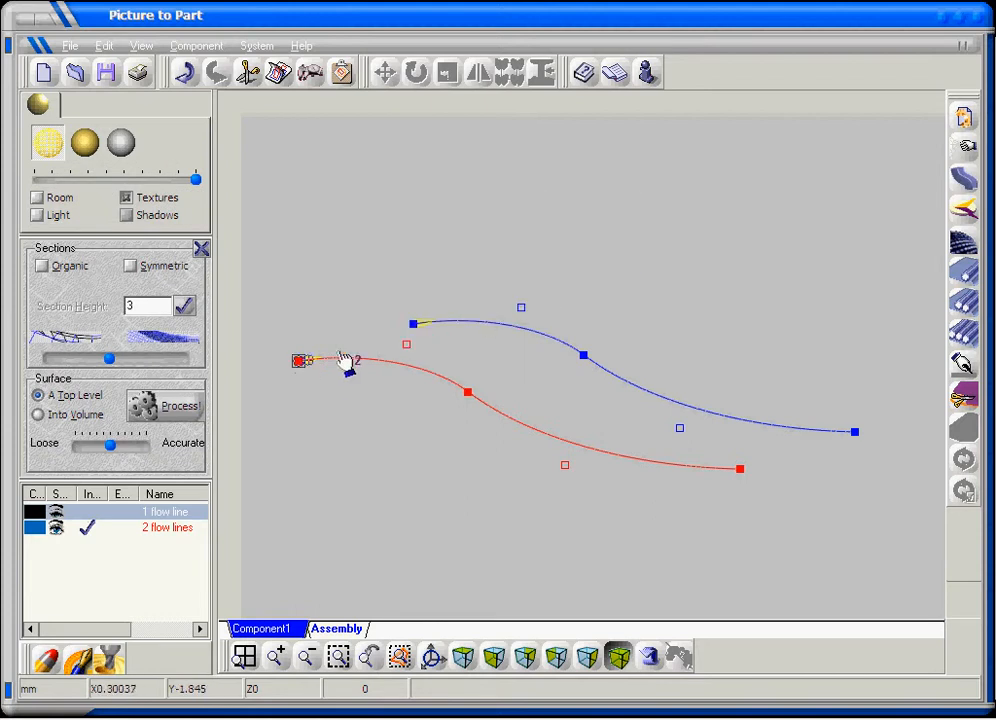
pyautogui.click(414, 326)
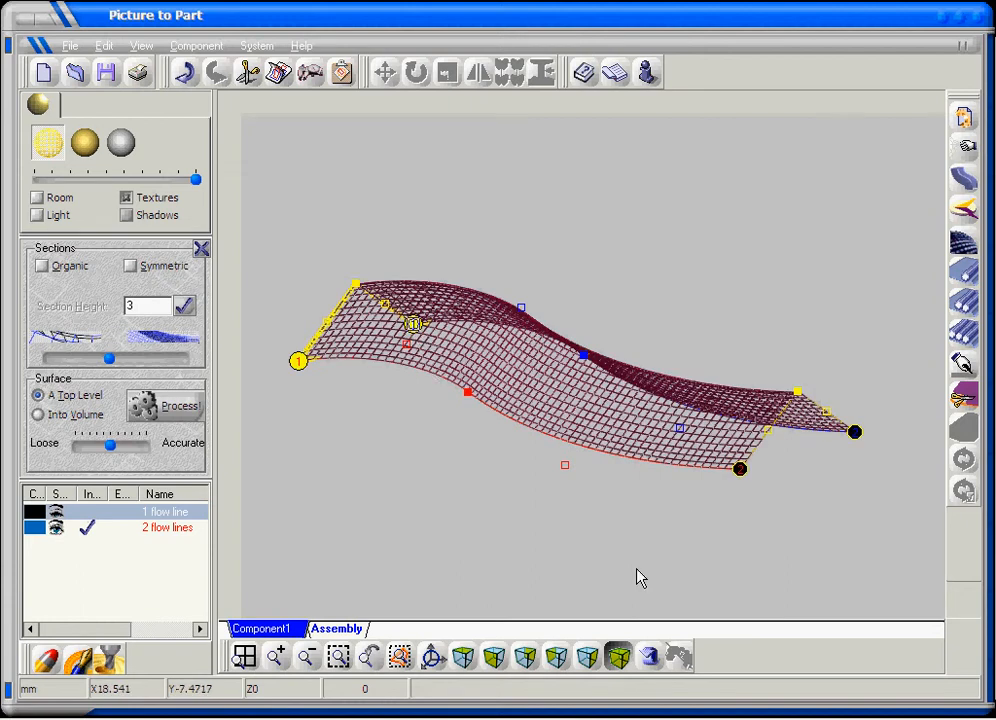
pyautogui.moveTo(621, 561); pyautogui.dragTo(661, 479, button='middle')
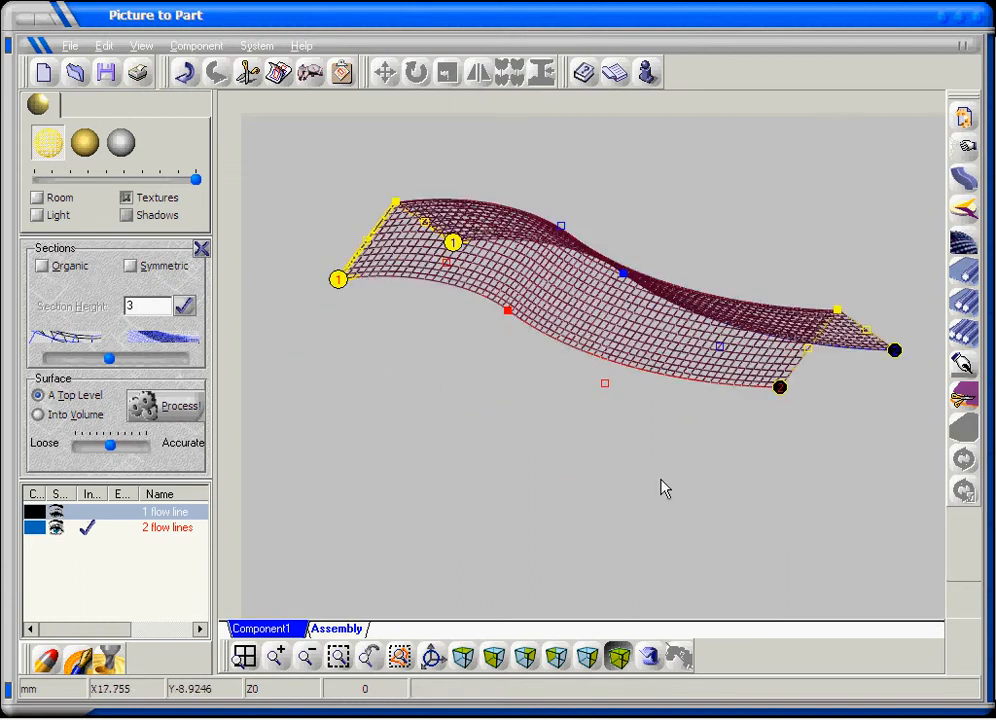
pyautogui.click(590, 658)
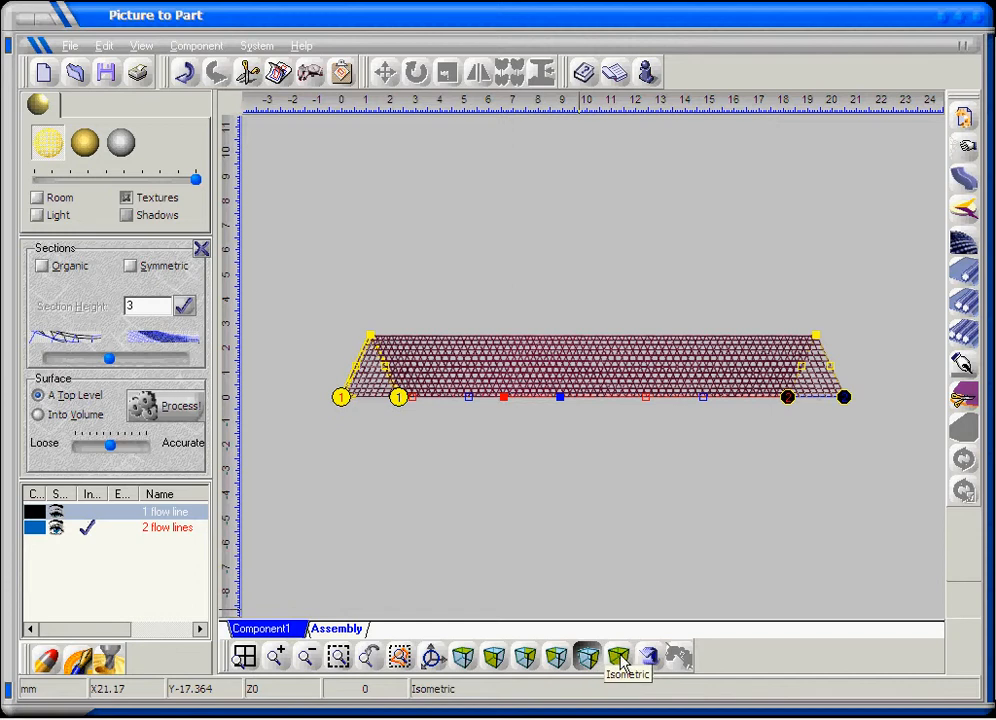
pyautogui.click(621, 660)
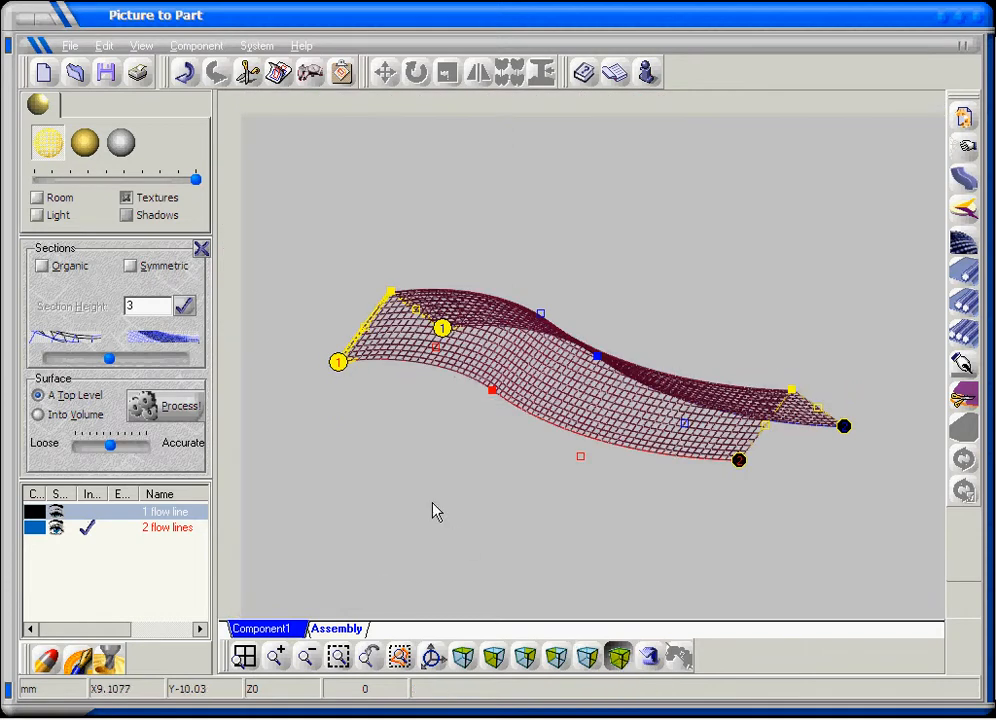
# Switch to GraphiCAD, show only the 2 flow lines and 3rd flow line layers, and select and copy their curves
pyautogui.click(172, 716)
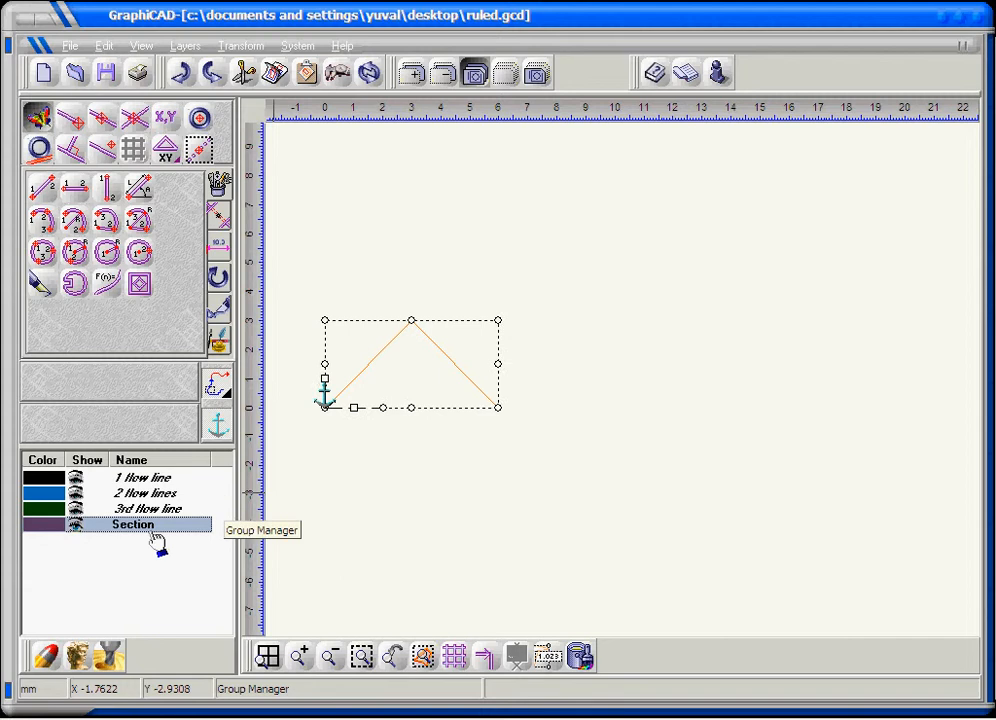
pyautogui.click(77, 528)
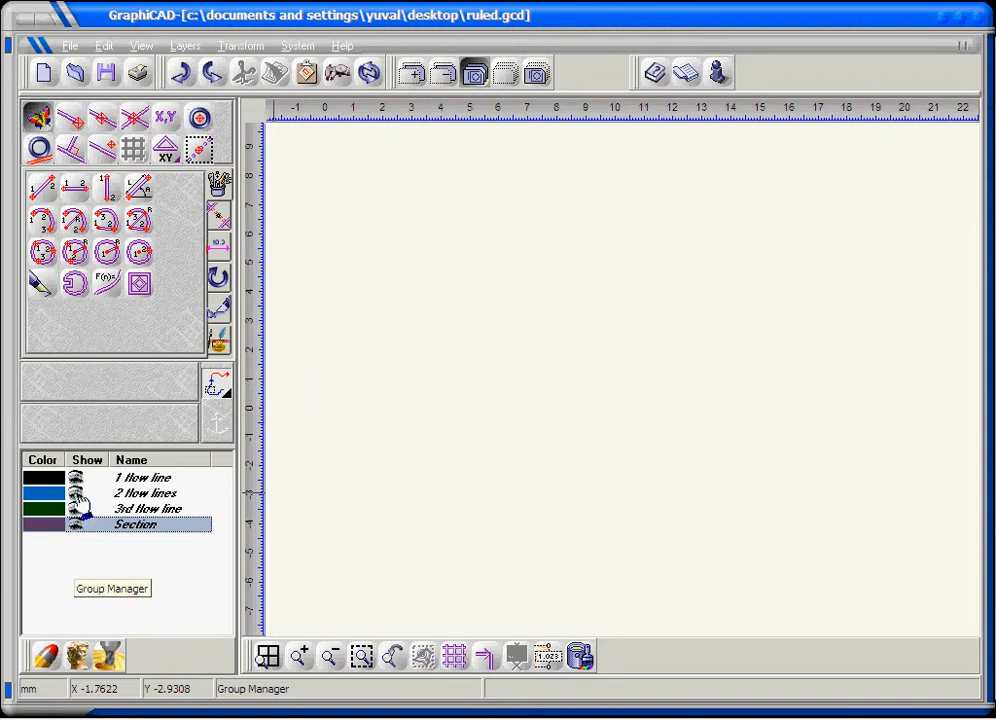
pyautogui.click(77, 493)
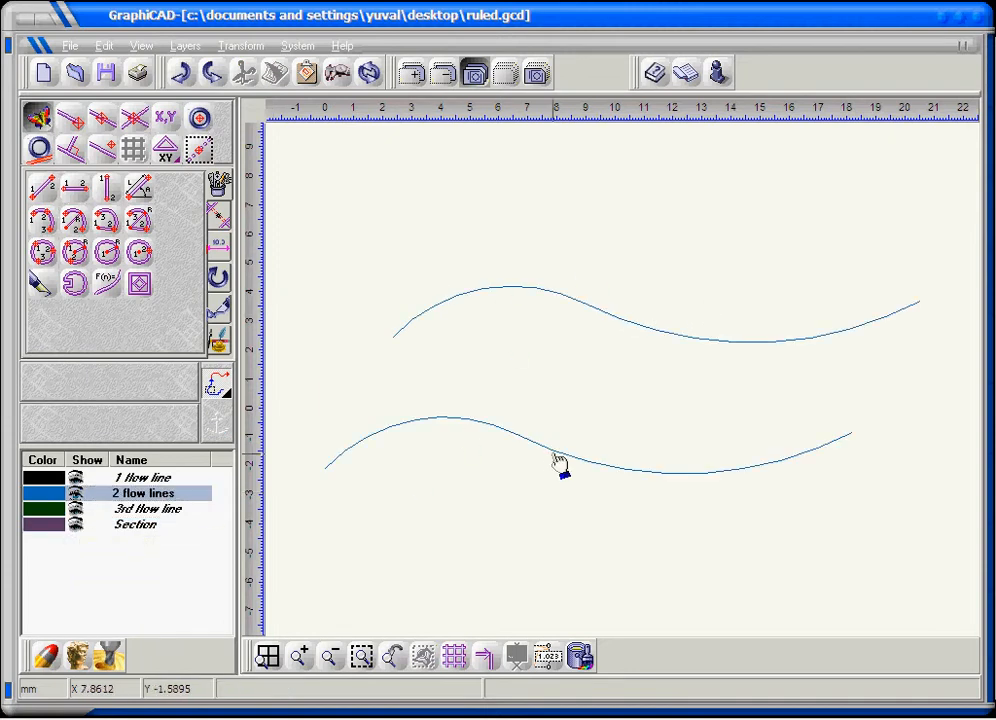
pyautogui.click(77, 509)
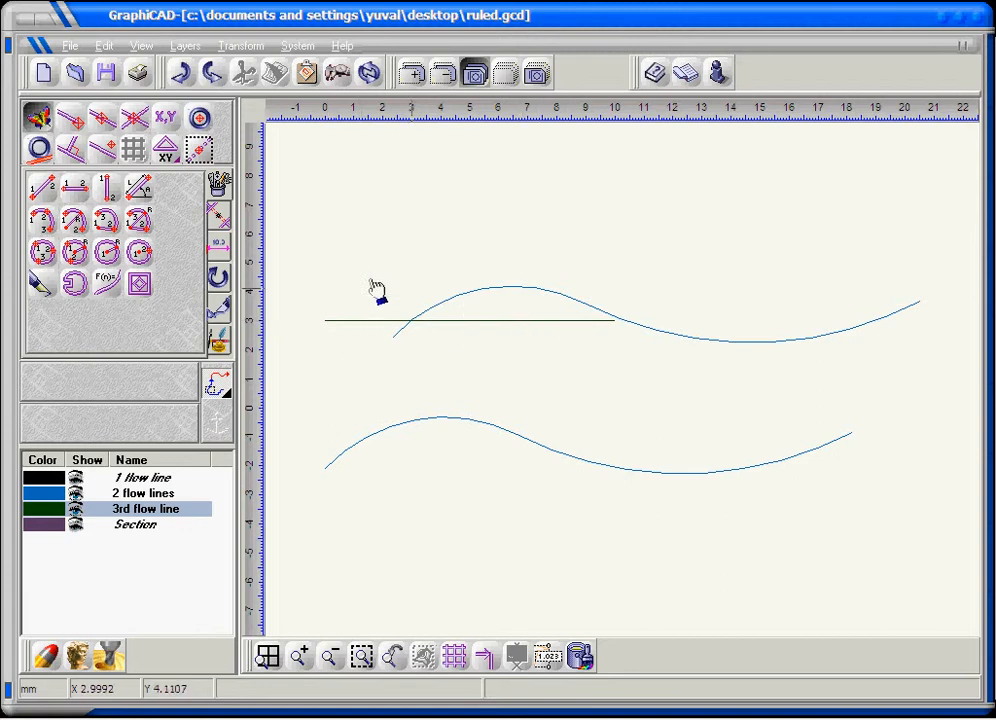
pyautogui.moveTo(287, 234); pyautogui.dragTo(960, 507)
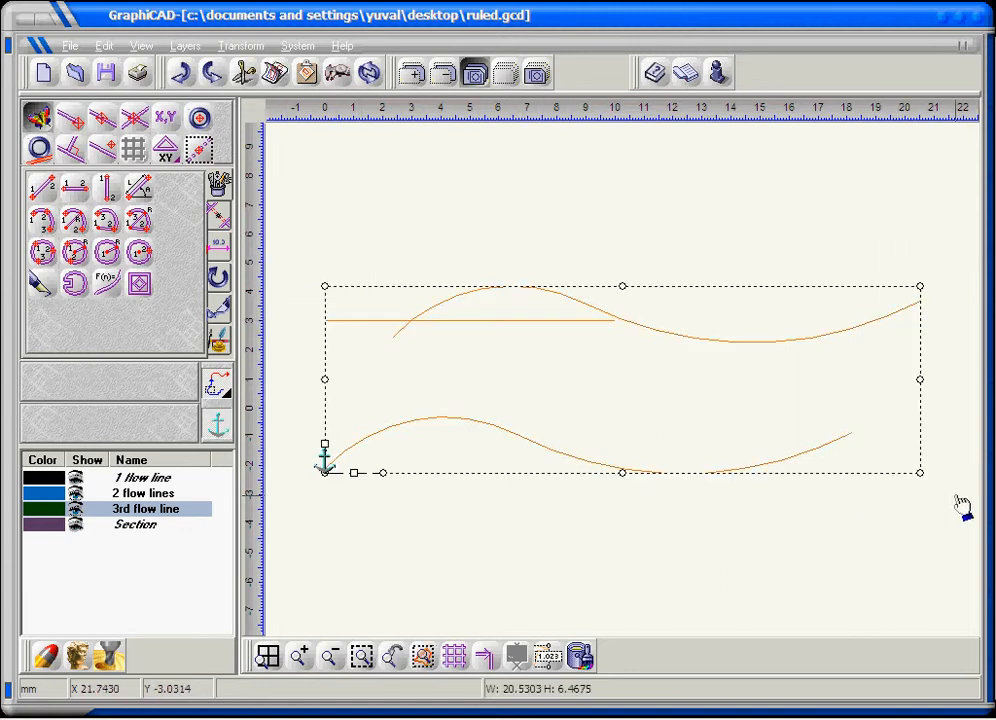
pyautogui.click(278, 84)
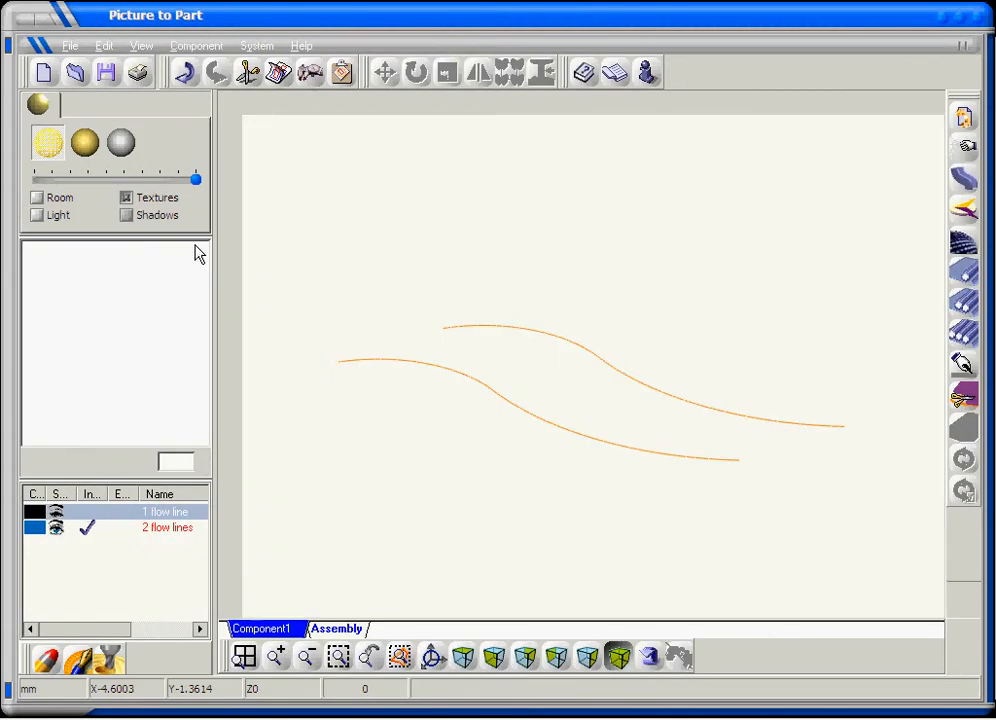
# Start a new job in Picture to Part without saving the current one, and paste the copied flow lines
pyautogui.click(43, 72)
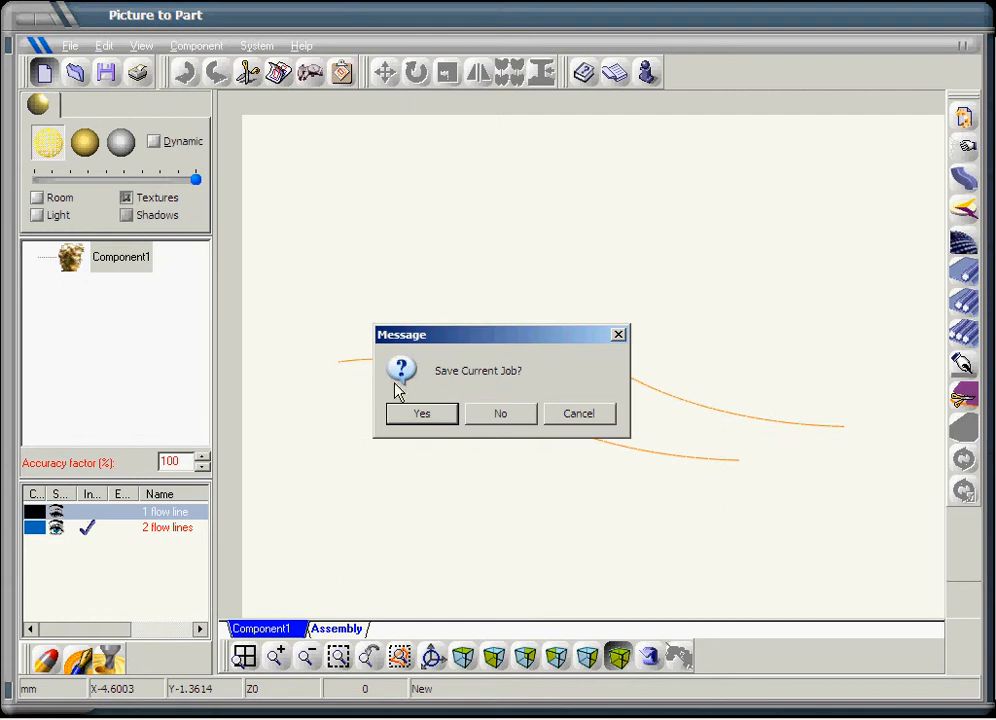
pyautogui.click(489, 418)
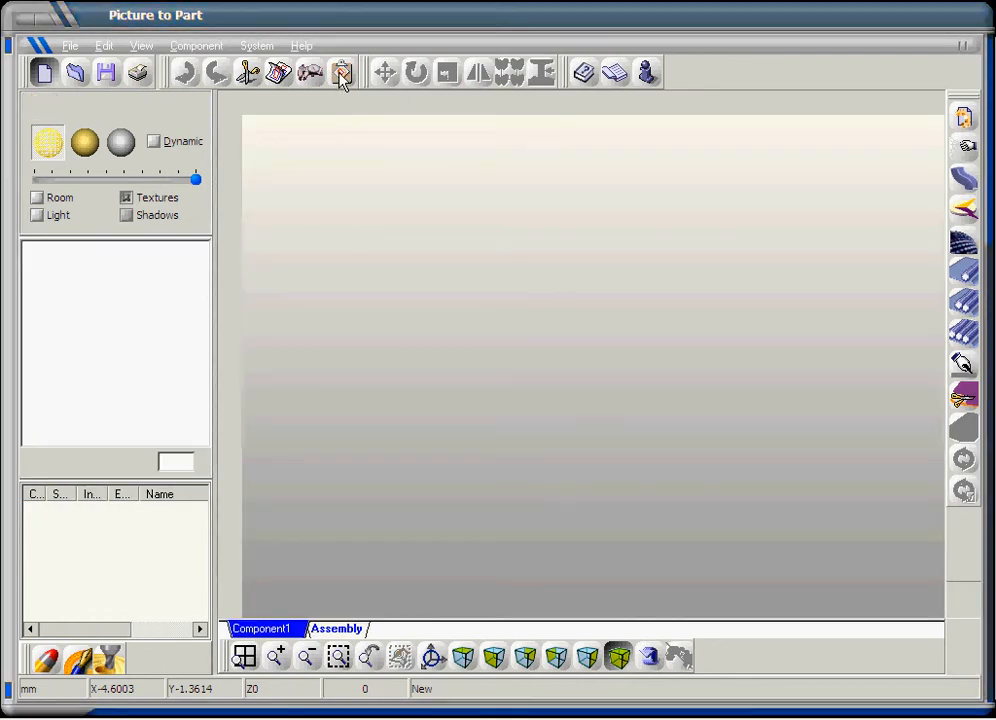
pyautogui.click(341, 72)
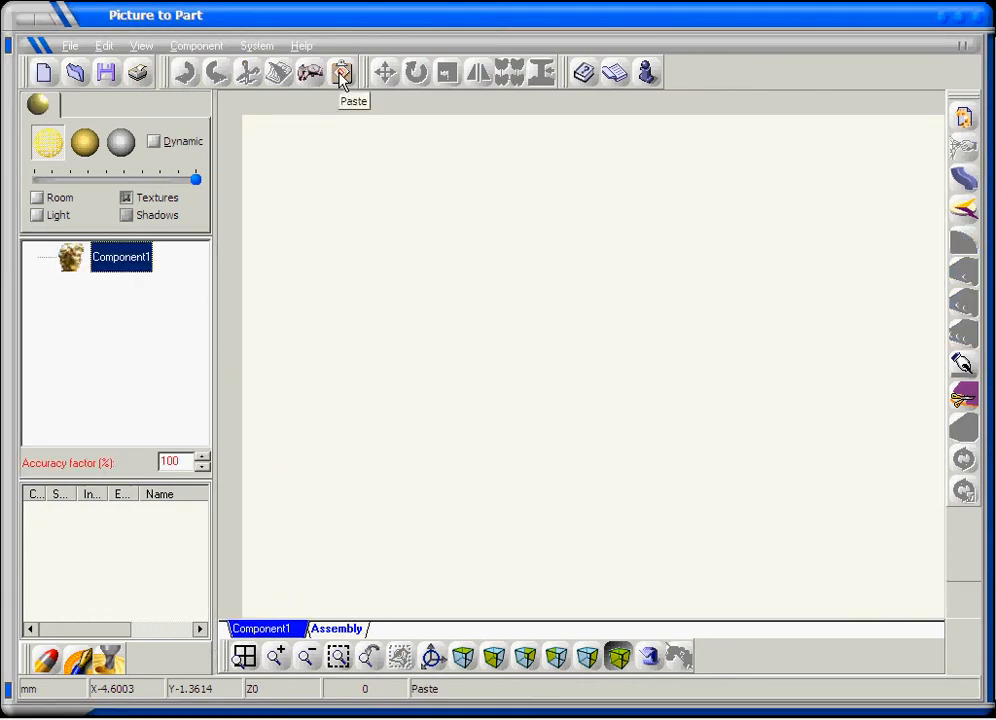
# Start Emboss Ruled Surface with the two wavy curves as red and blue flow lines and the straight line as the third
pyautogui.click(464, 658)
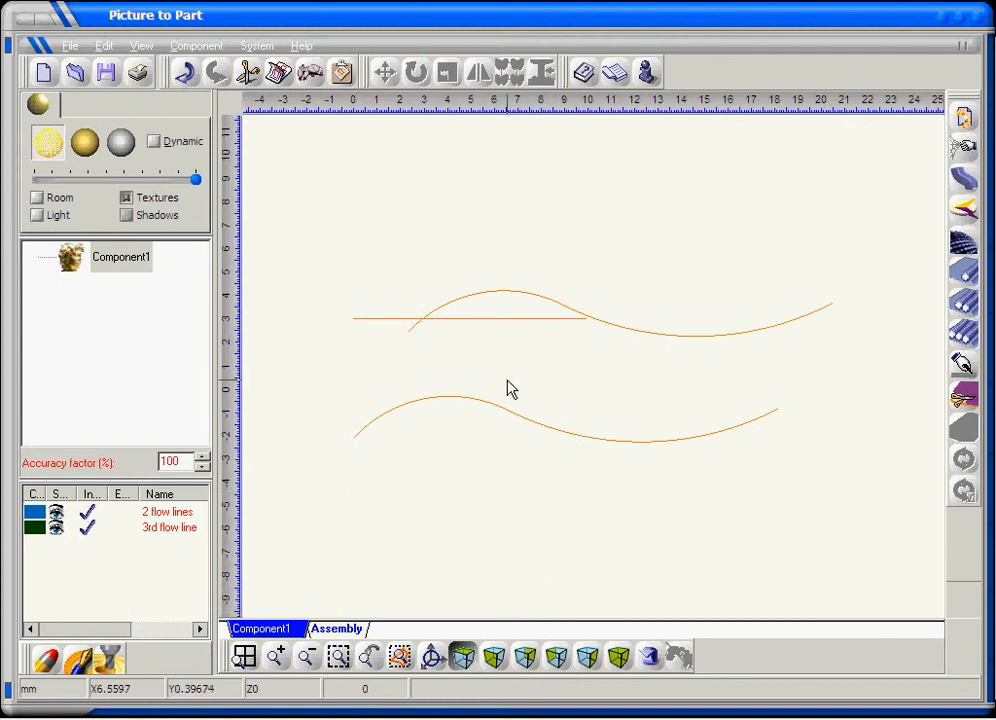
pyautogui.click(197, 46)
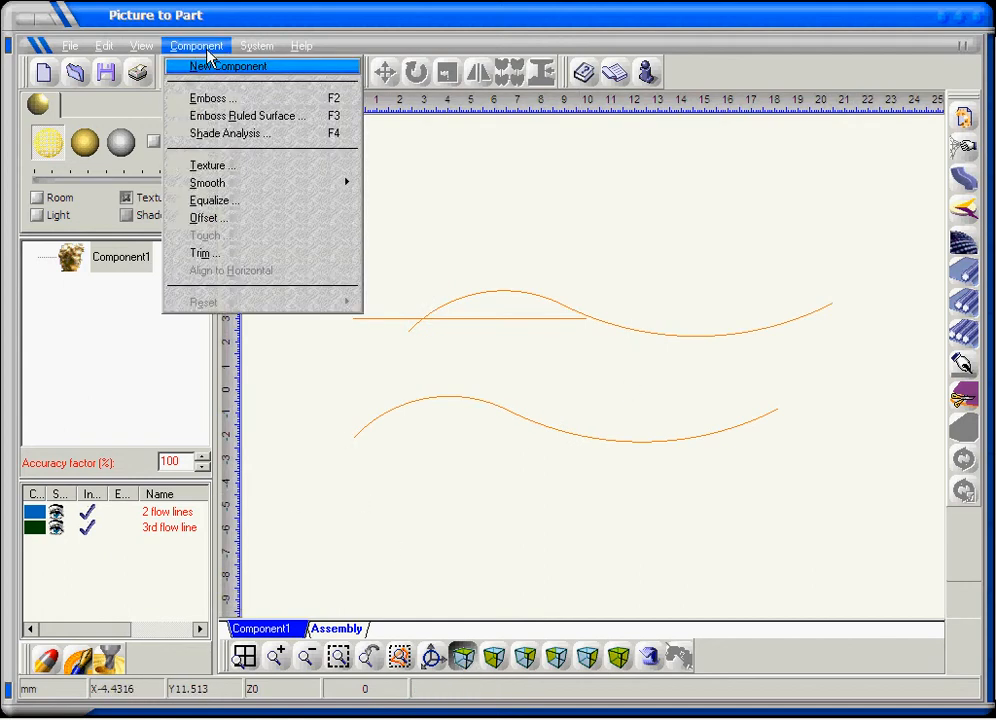
pyautogui.click(205, 116)
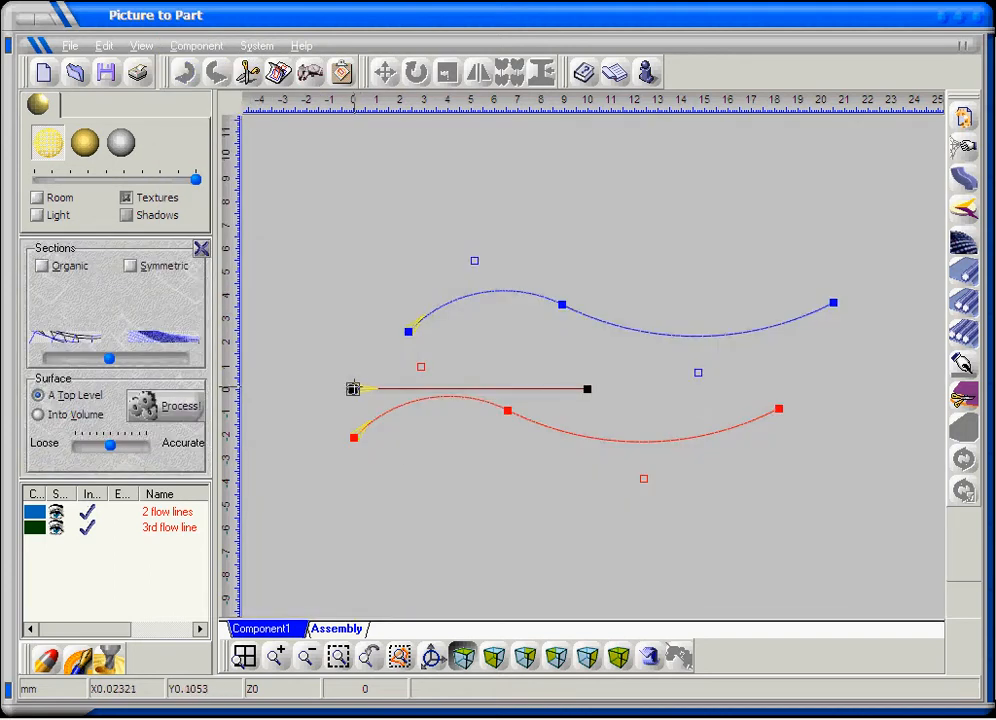
# Compare the third flow line's height in the front view with its Y position in the GraphiCAD drawing
pyautogui.click(586, 661)
pyautogui.scroll(4, 357, 329)
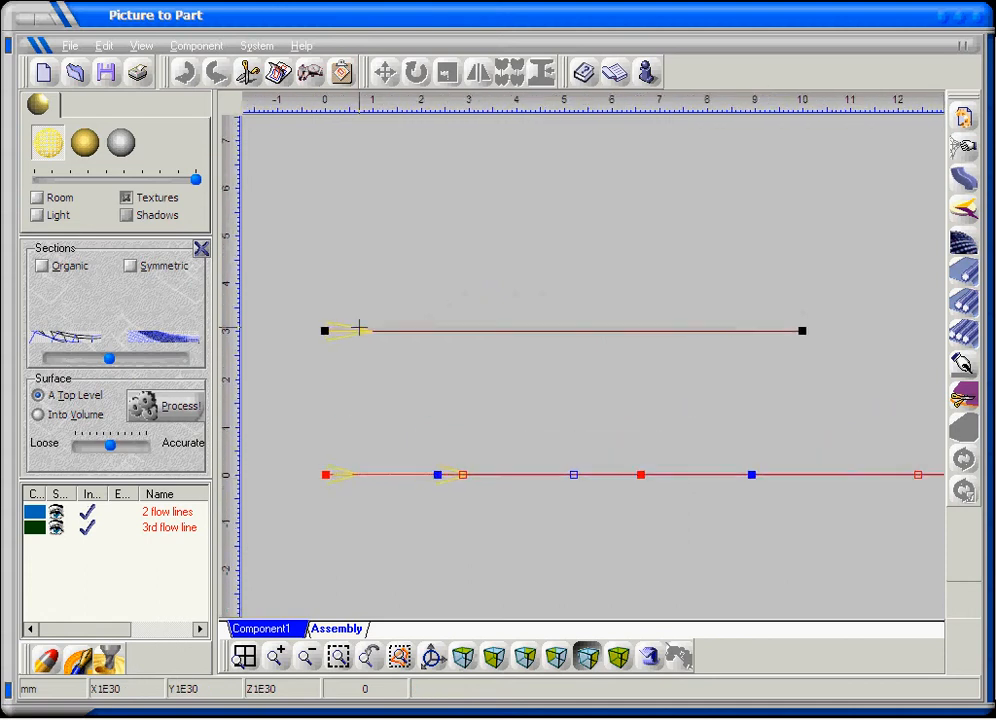
pyautogui.scroll(1, 357, 329)
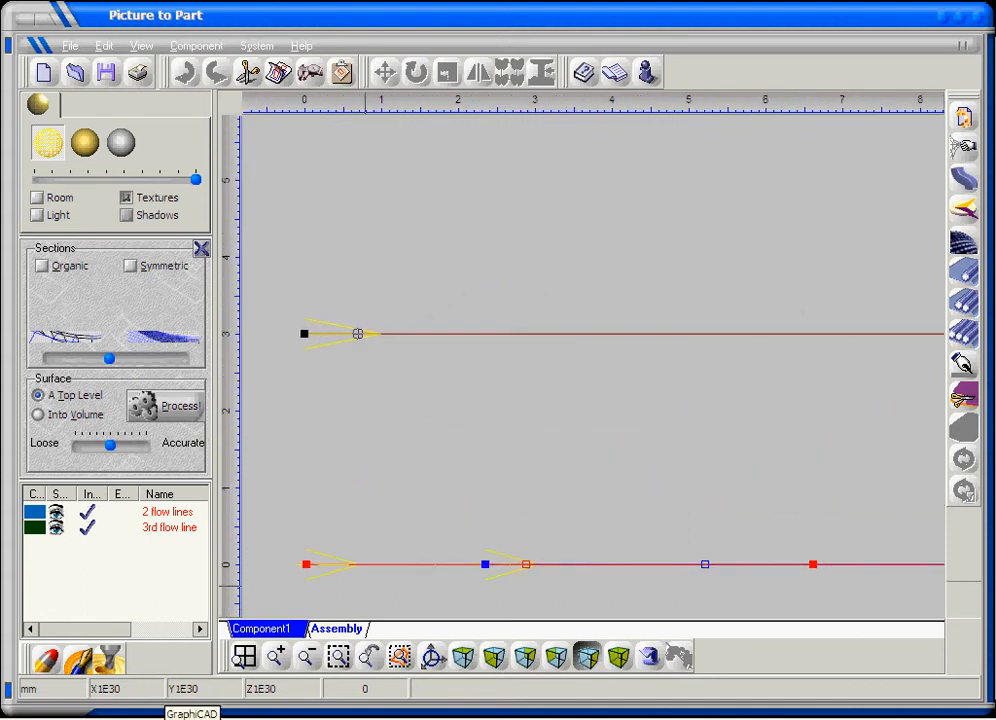
pyautogui.click(192, 717)
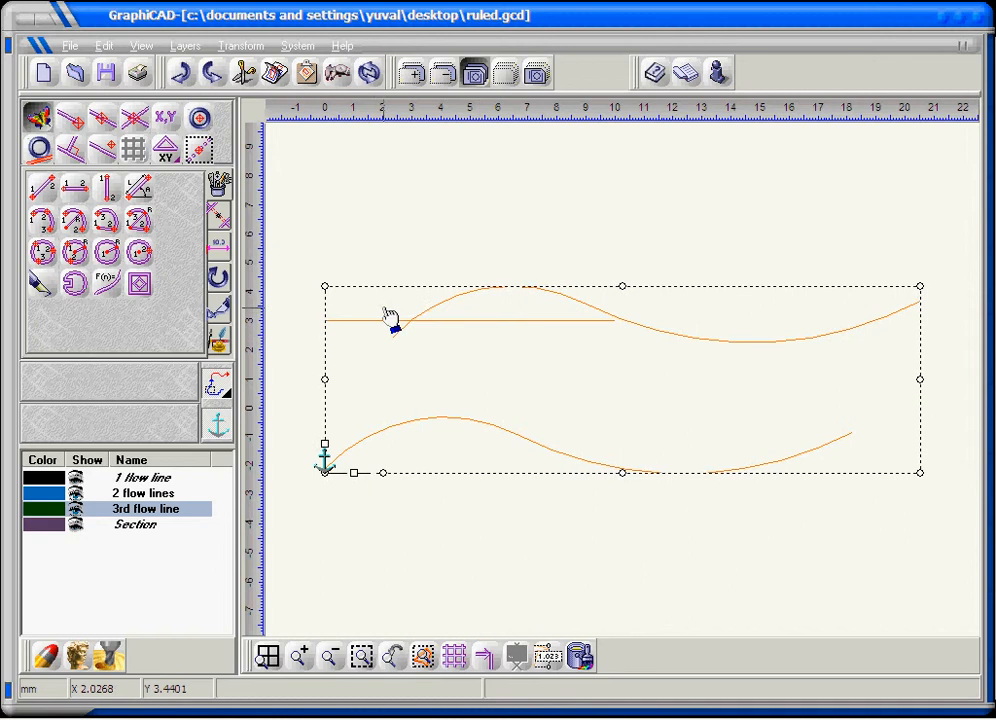
pyautogui.scroll(3, 367, 325)
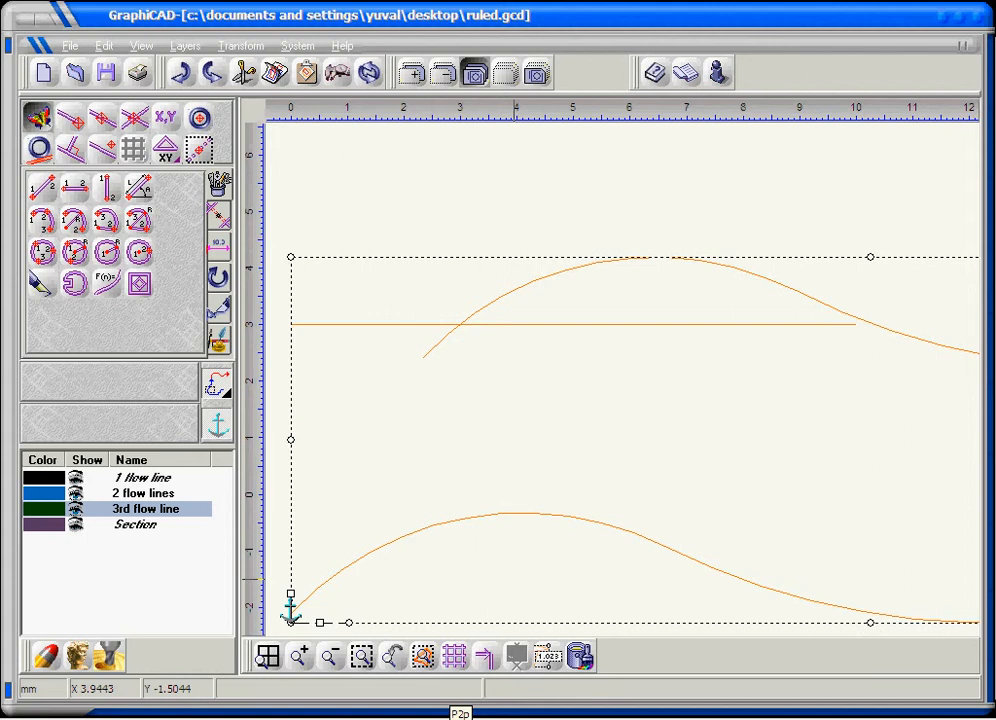
pyautogui.click(460, 714)
pyautogui.scroll(-2, 494, 428)
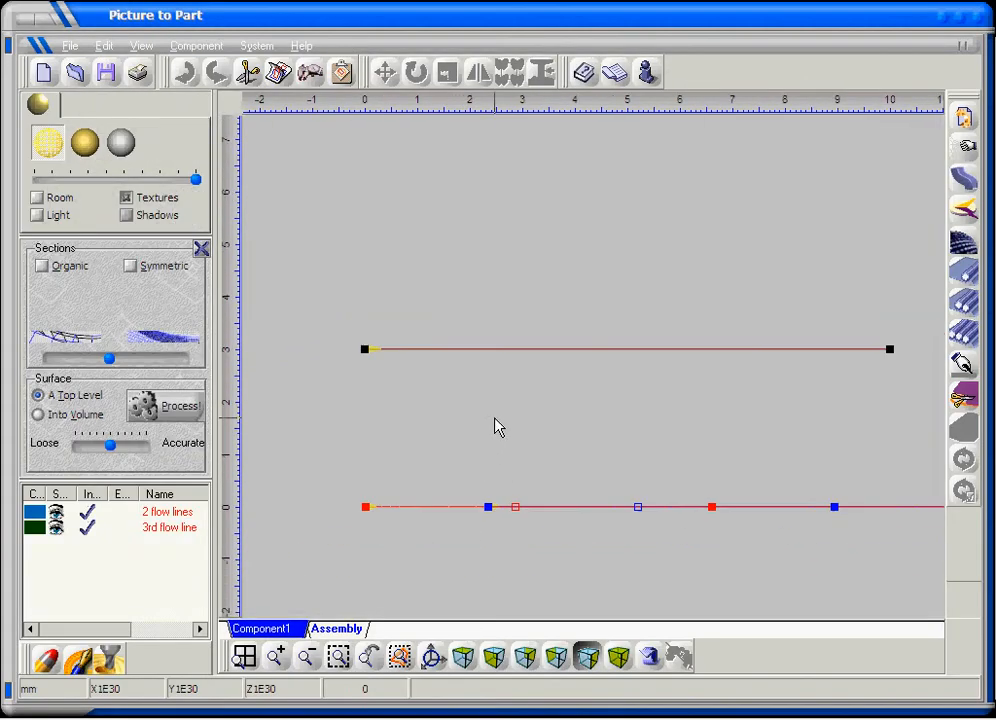
# Add a section from the start point of the red flow line to the start point of the blue flow line
pyautogui.click(460, 658)
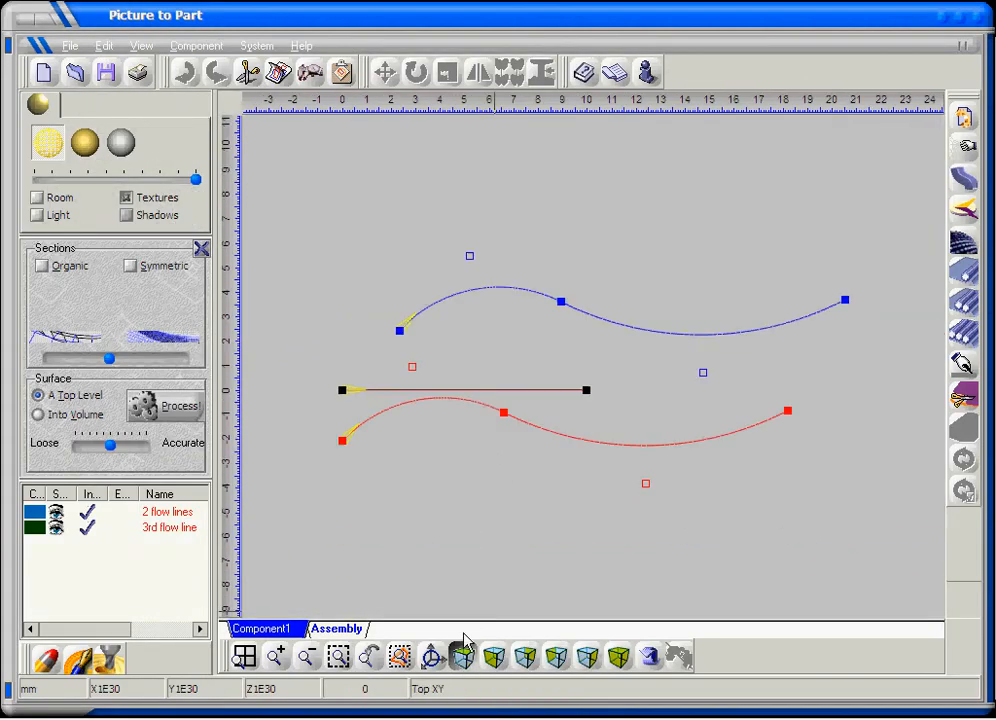
pyautogui.rightClick(414, 468)
pyautogui.click(441, 520)
pyautogui.click(343, 440)
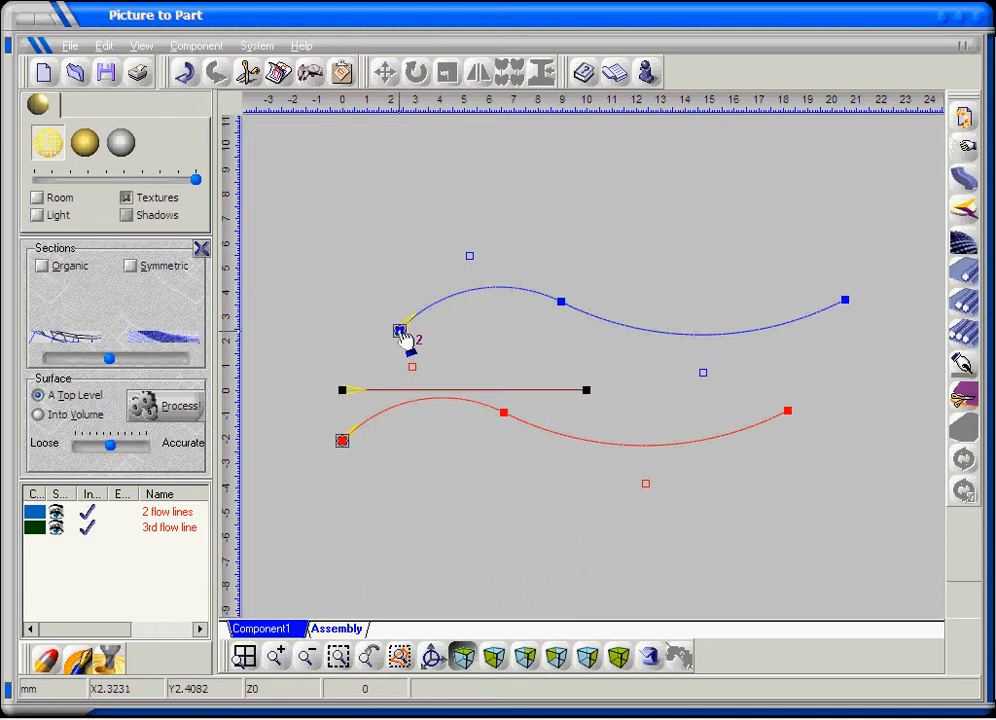
pyautogui.click(405, 331)
# Examine in the front view how the surface's upper edge and section peaks relate to the third flow line
pyautogui.click(589, 658)
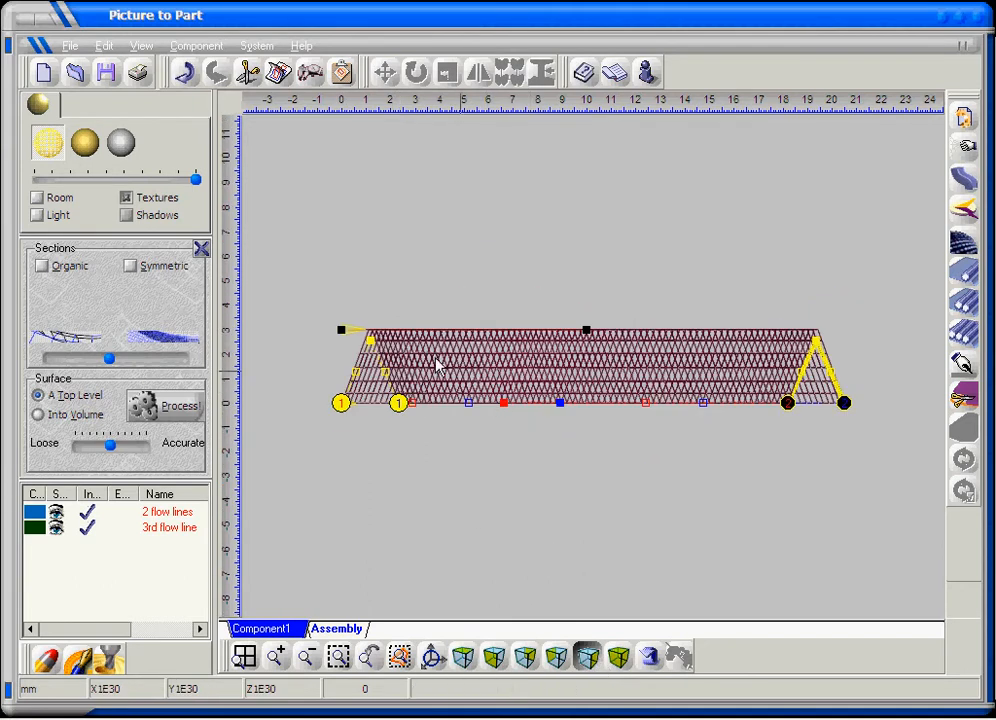
pyautogui.scroll(3, 416, 345)
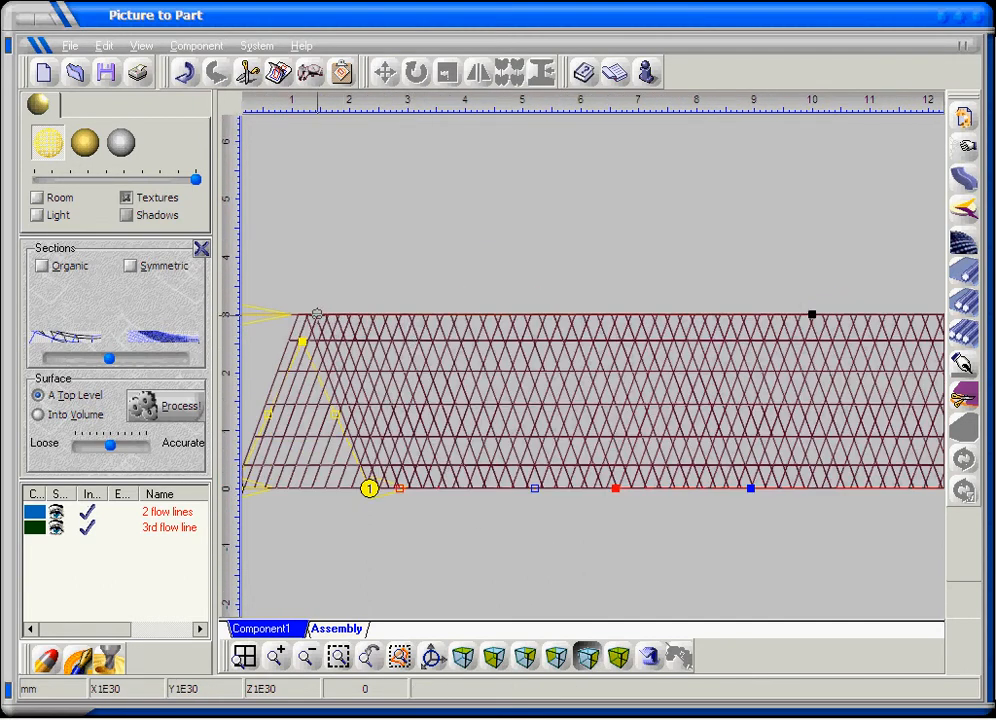
pyautogui.scroll(5, 376, 383)
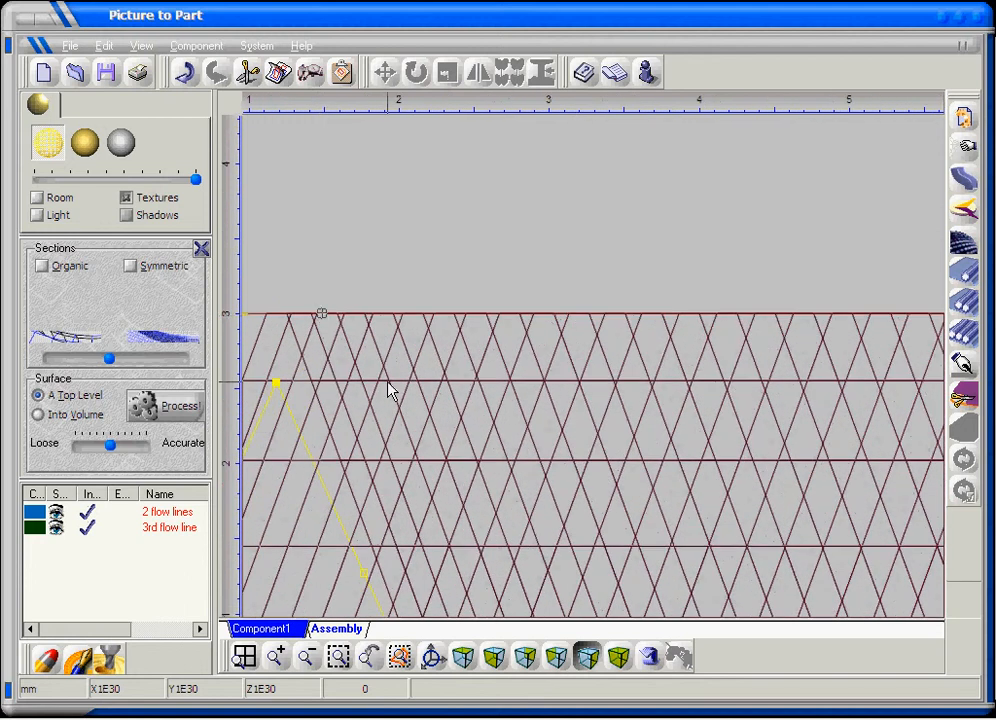
pyautogui.scroll(-6, 390, 392)
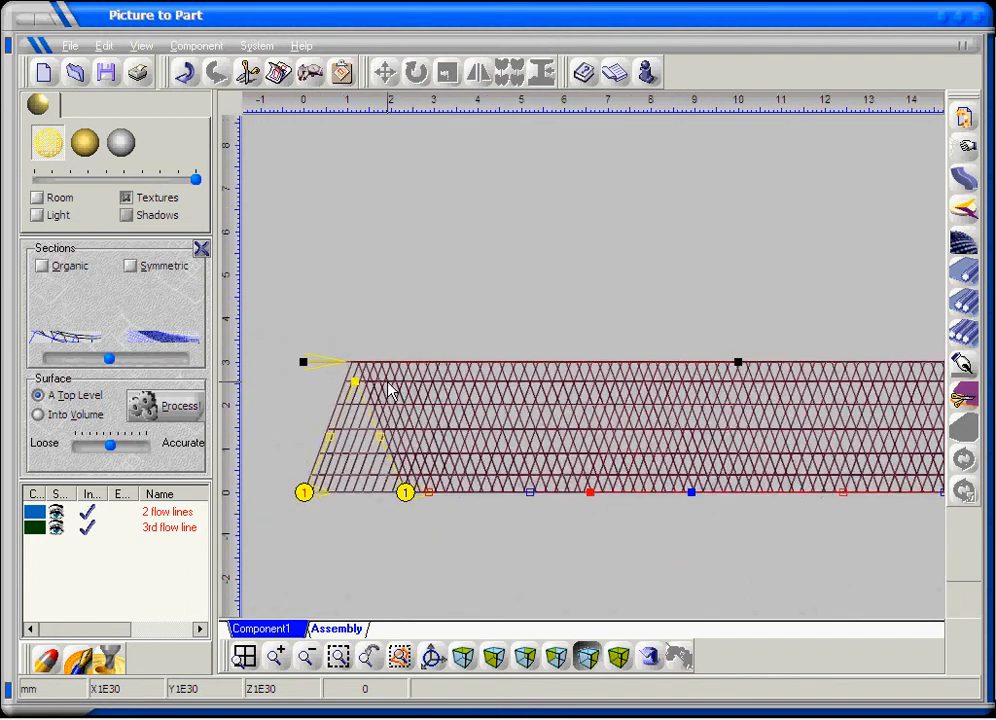
pyautogui.scroll(-1, 390, 392)
pyautogui.scroll(-2, 390, 392)
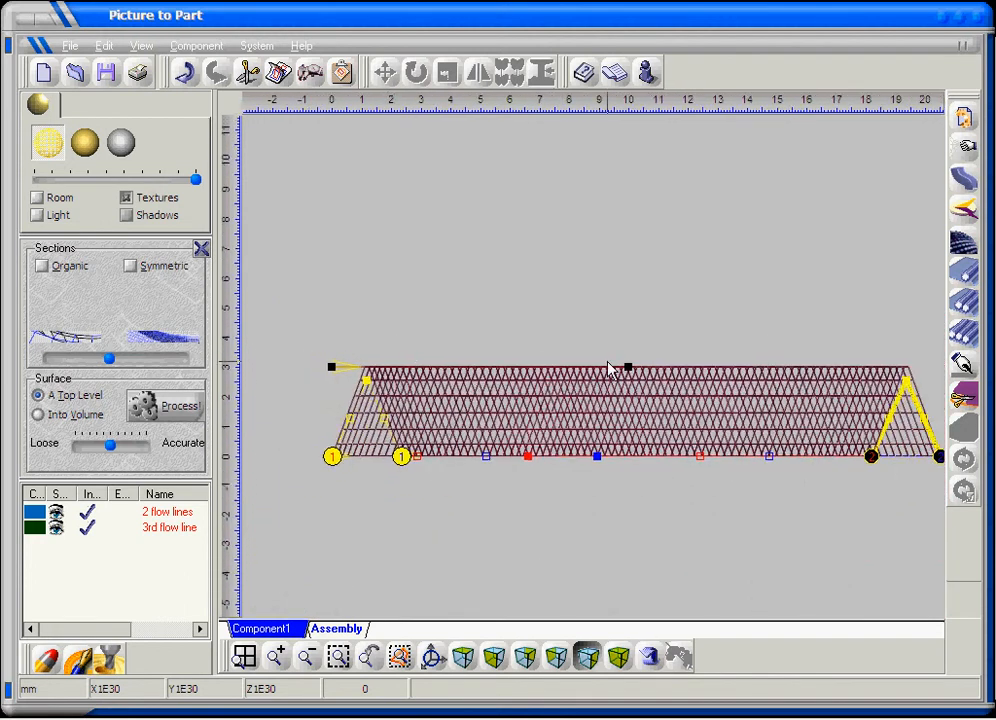
# Hide the surface mesh and break the third flow line at about X 4.3 mm to insert a control point
pyautogui.scroll(4, 435, 367)
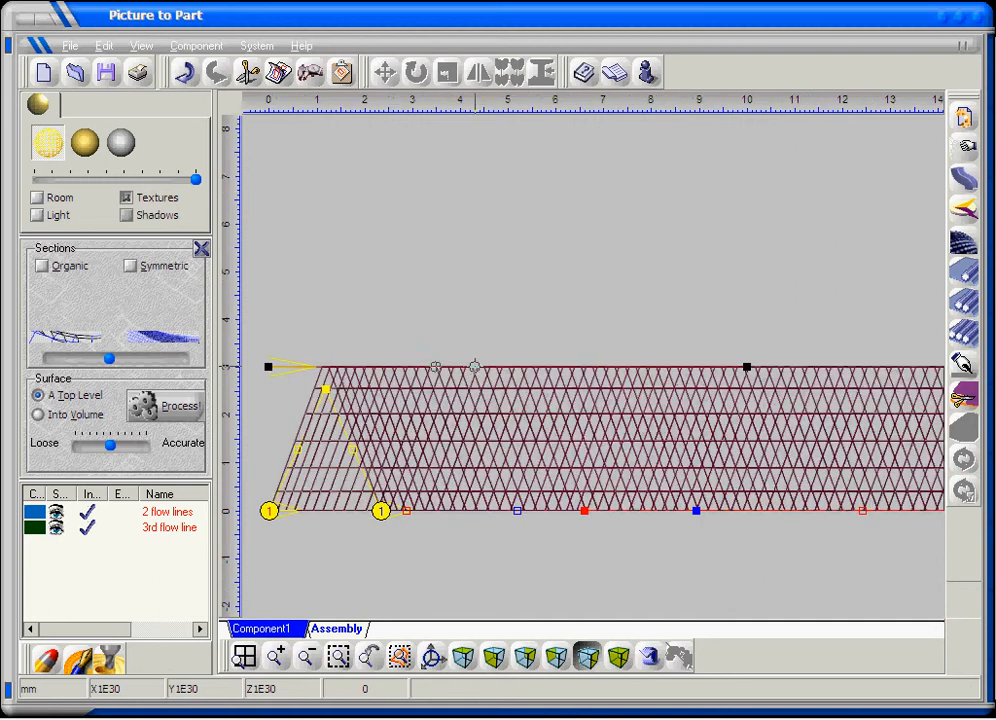
pyautogui.click(53, 147)
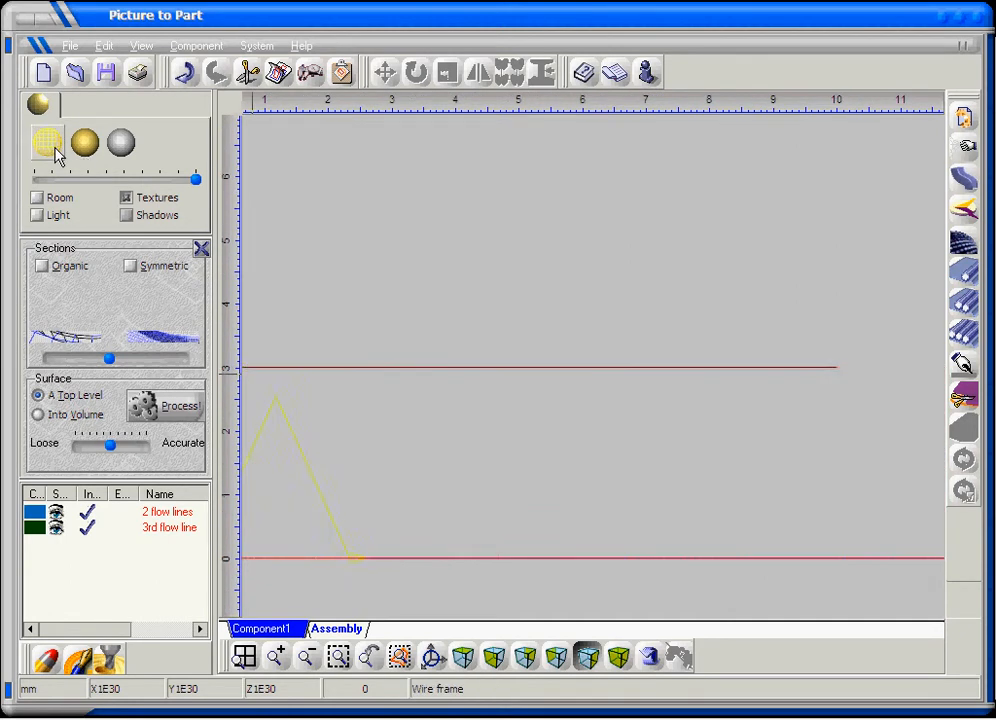
pyautogui.moveTo(495, 367); pyautogui.dragTo(607, 347, button='middle')
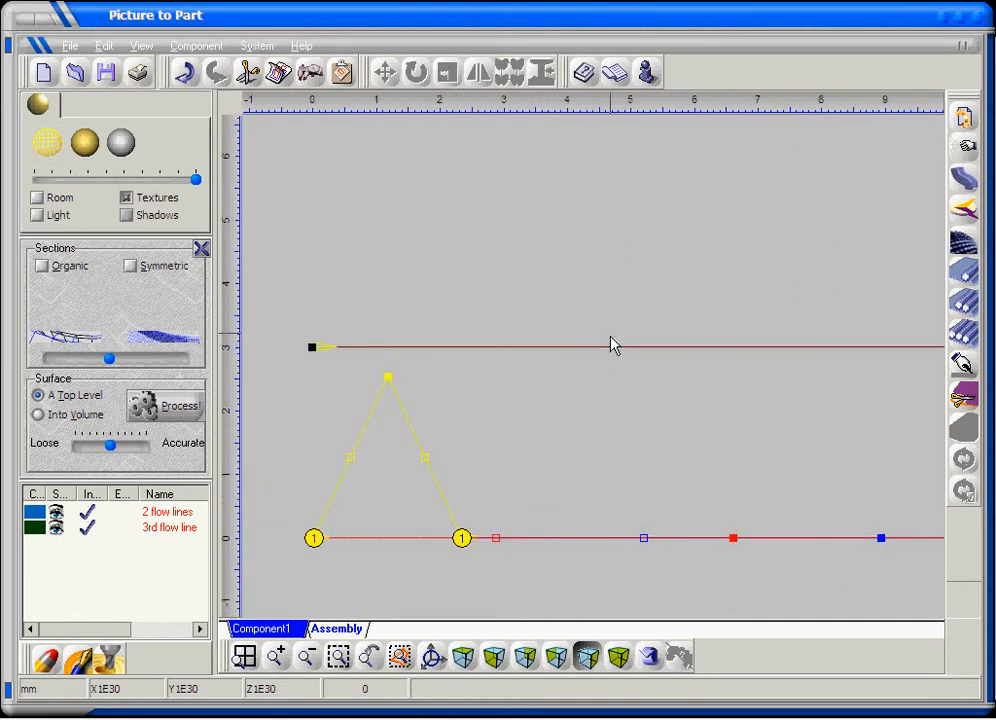
pyautogui.rightClick(608, 347)
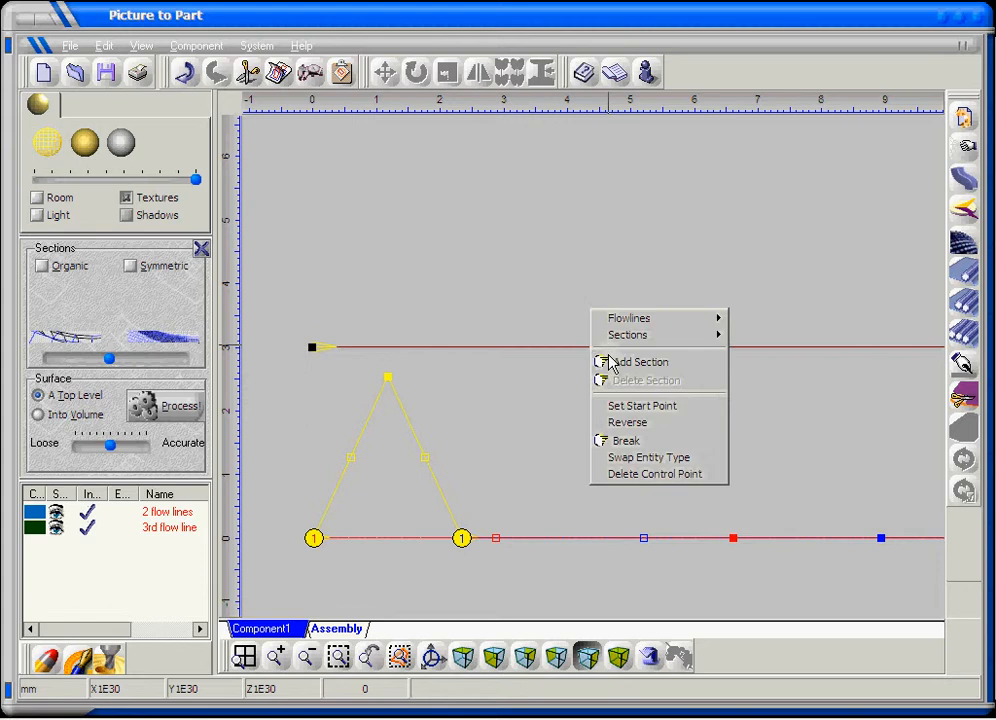
pyautogui.click(614, 446)
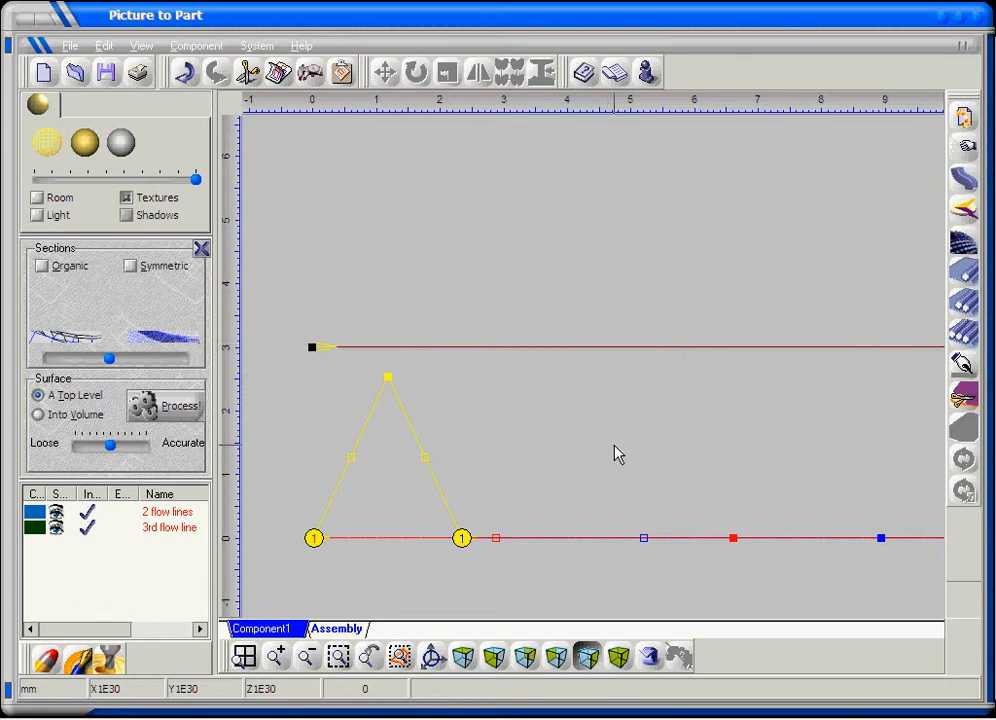
pyautogui.click(587, 347)
# Show the surface mesh again and raise the third flow line's inserted point to a height of about 4.2 mm
pyautogui.click(48, 146)
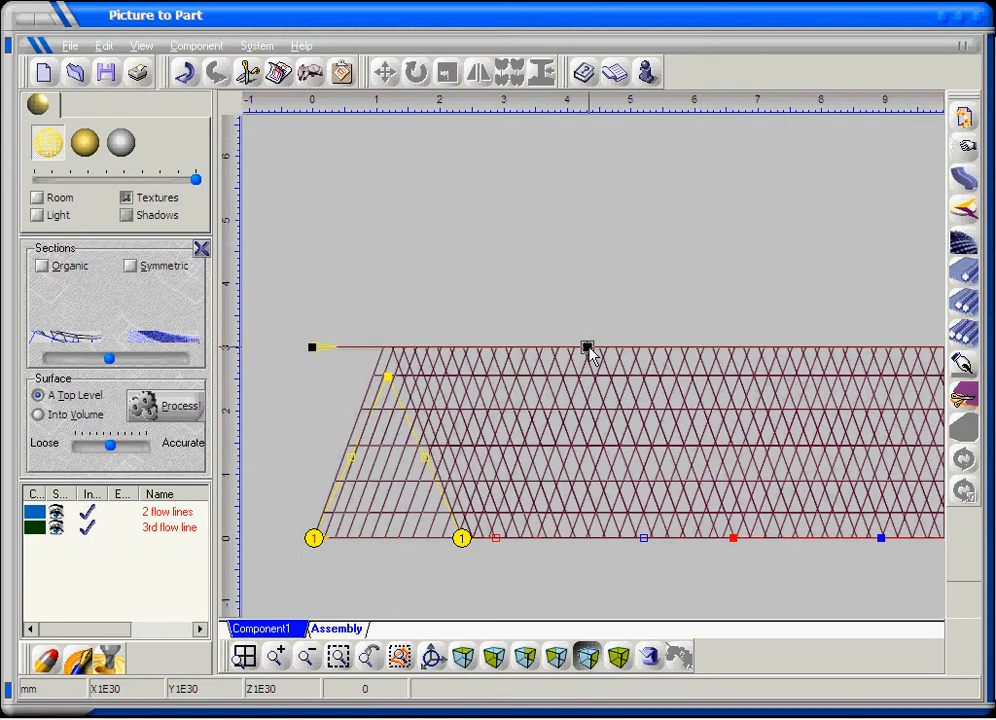
pyautogui.moveTo(587, 347); pyautogui.dragTo(587, 269)
pyautogui.scroll(-5, 622, 349)
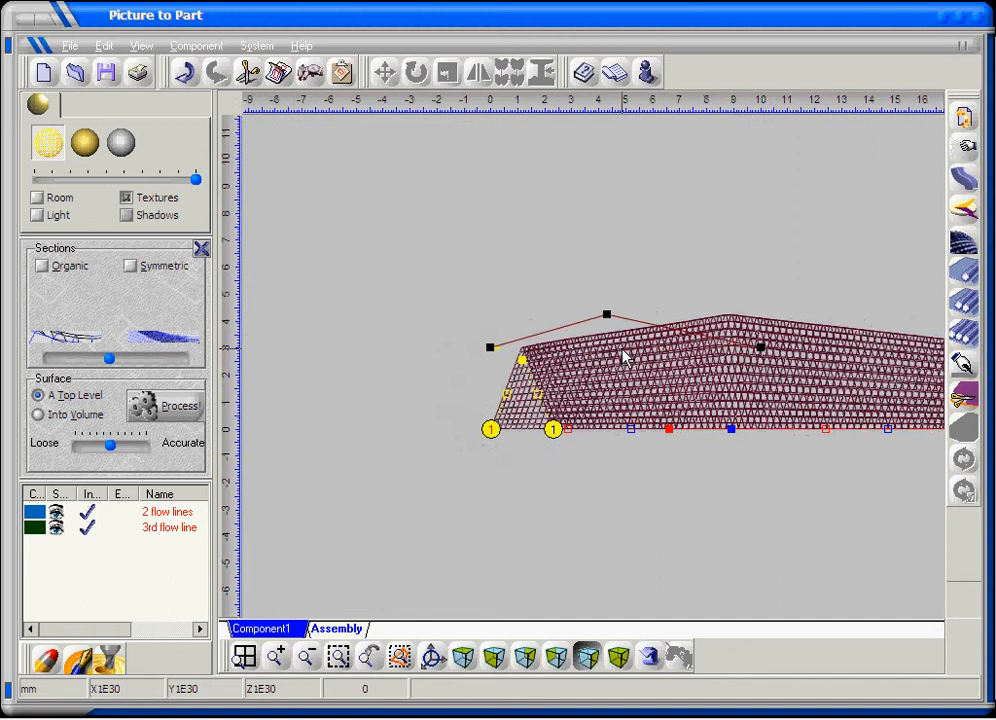
pyautogui.scroll(-1, 624, 357)
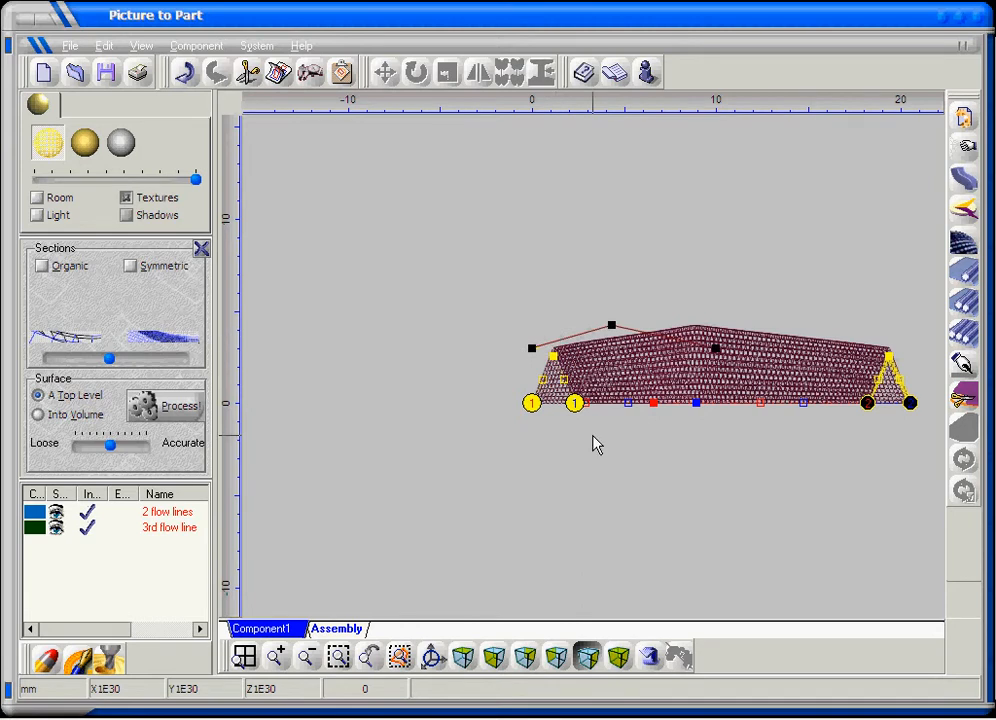
# Process the three-flow-line ruled surface as a top-level surface and display it in isometric view
pyautogui.click(172, 418)
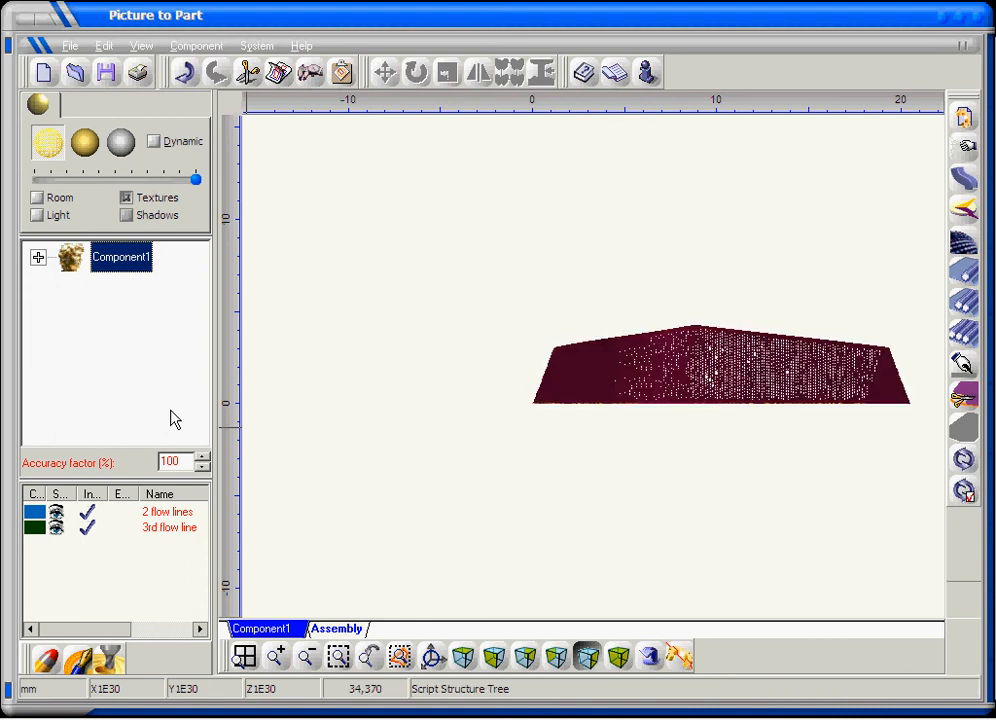
pyautogui.click(620, 660)
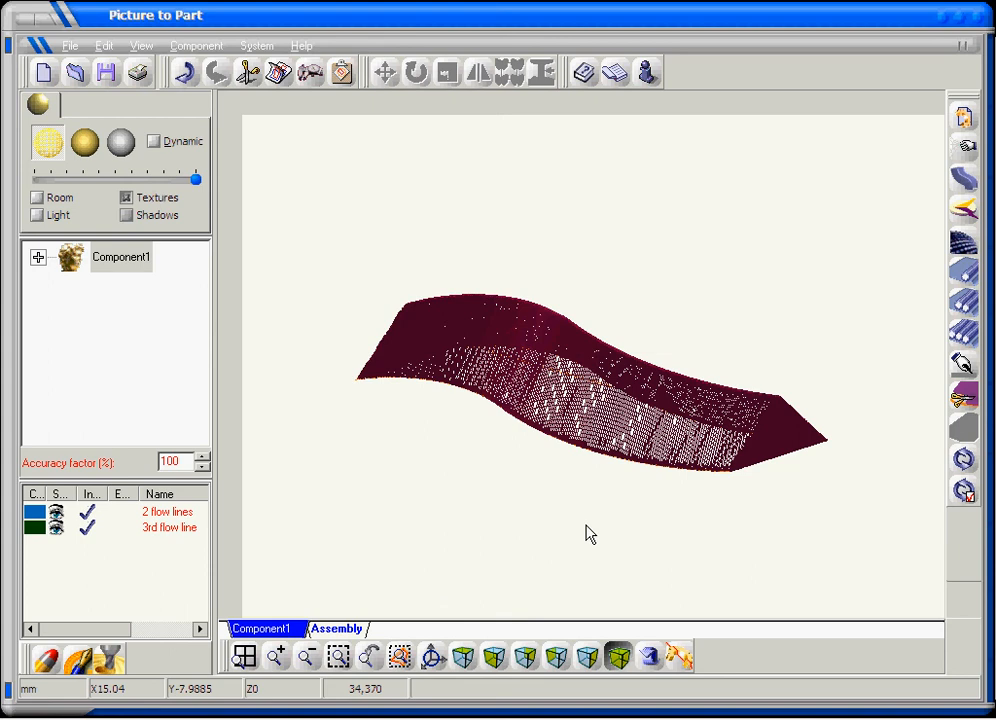